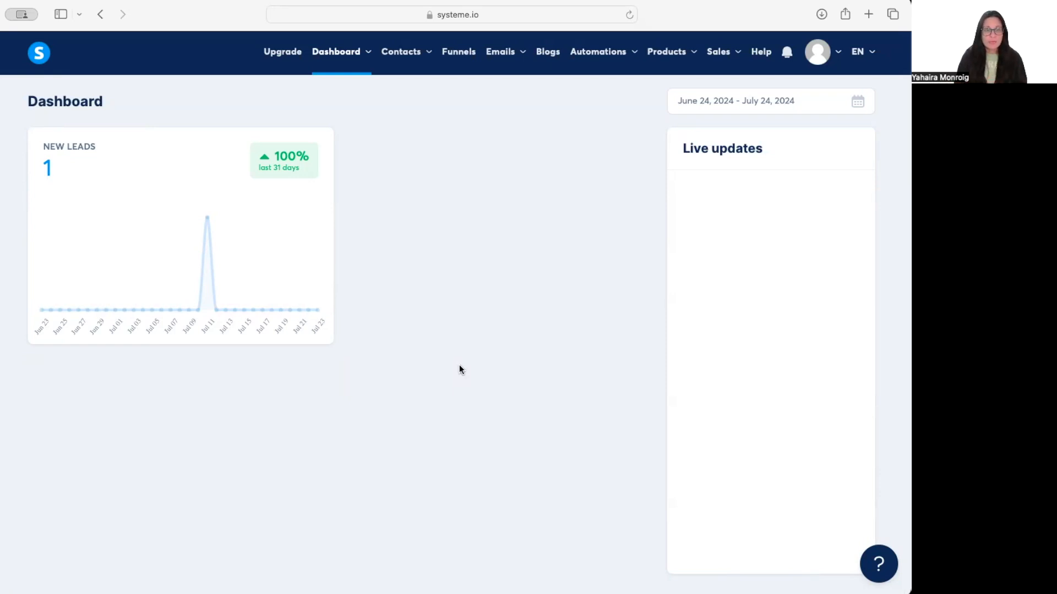
Open the Best E-book Ever funnel and add a "Funnel step form subscribed" automation rule to its squeeze page.
click(455, 53)
click(99, 182)
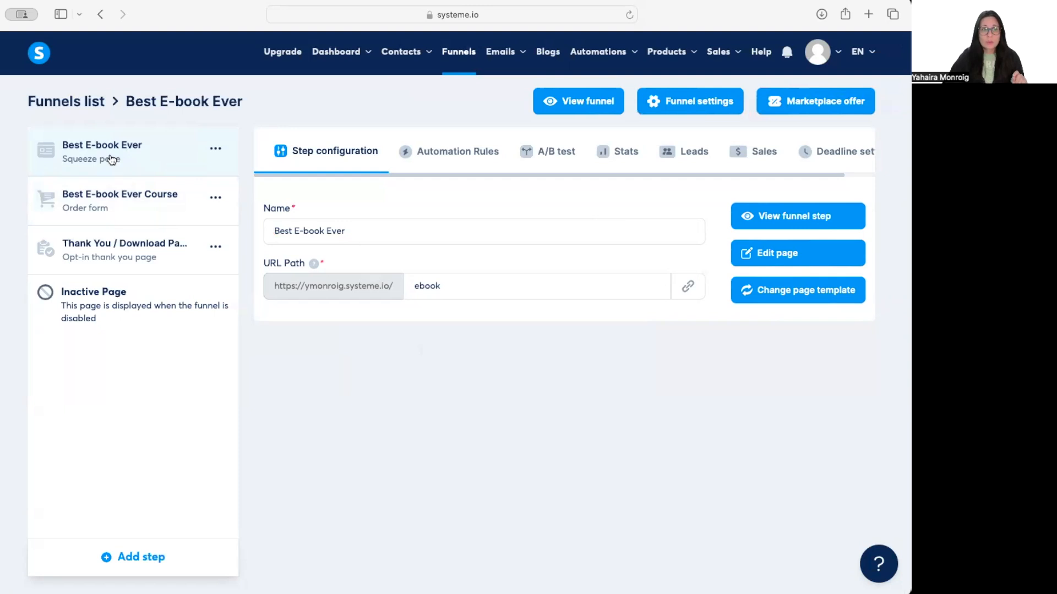
click(455, 157)
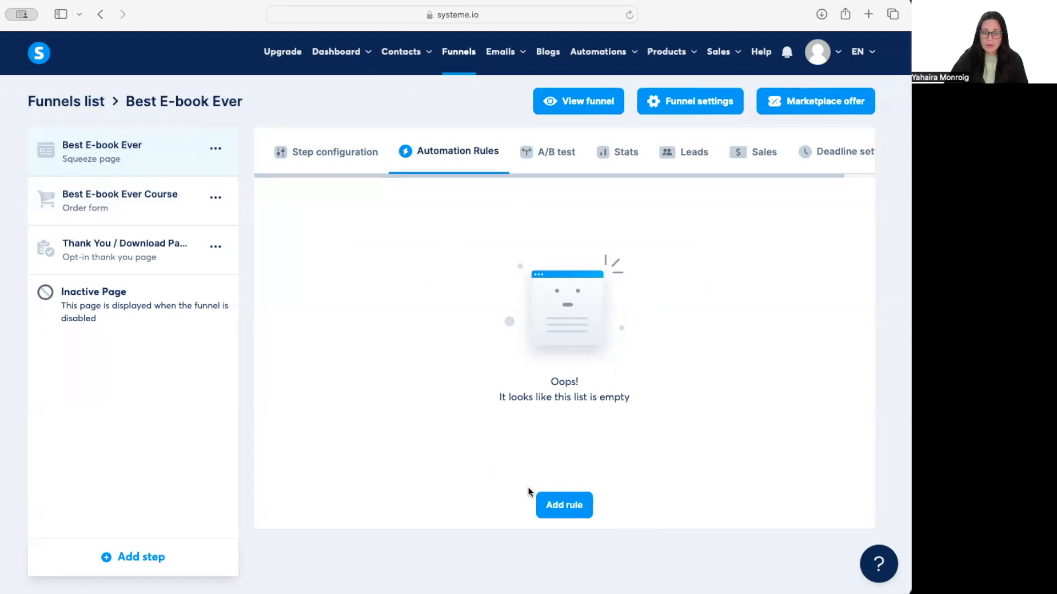
click(567, 507)
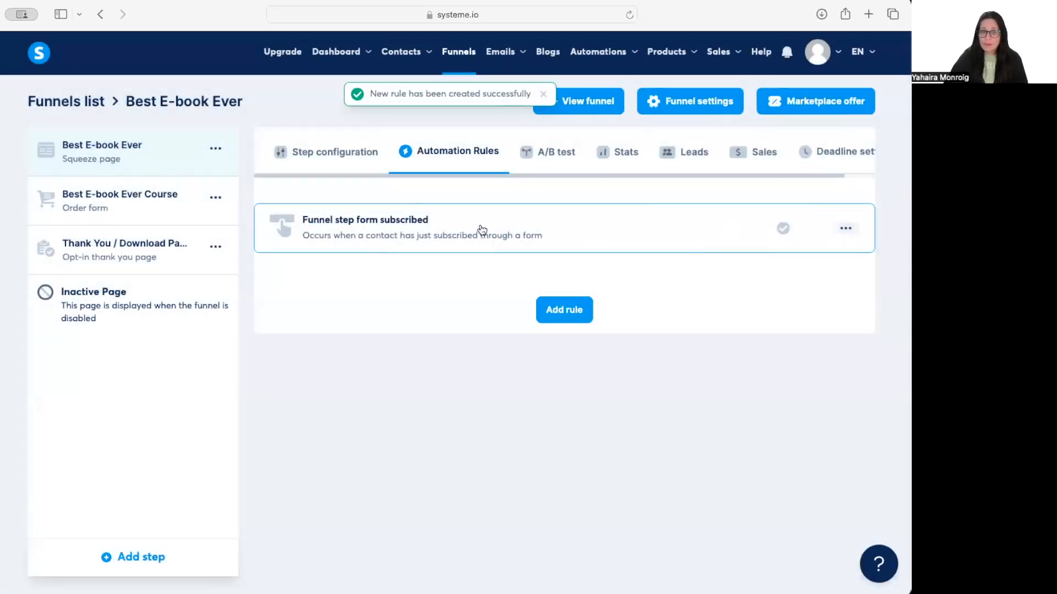
Add a Send email action to the form-subscribed rule and check which existing emails can be chosen.
click(479, 231)
click(736, 226)
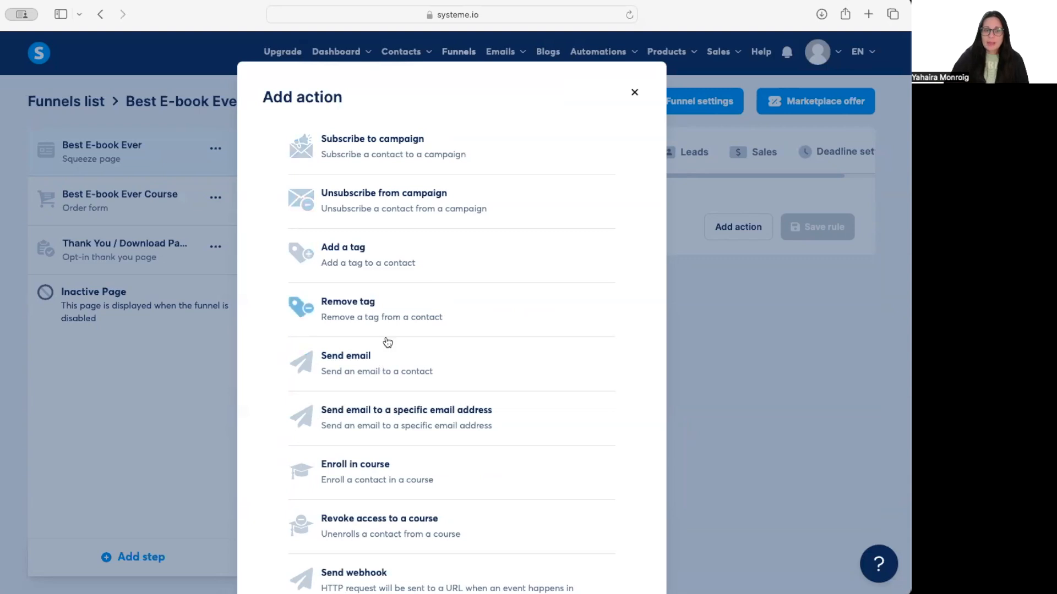
click(355, 366)
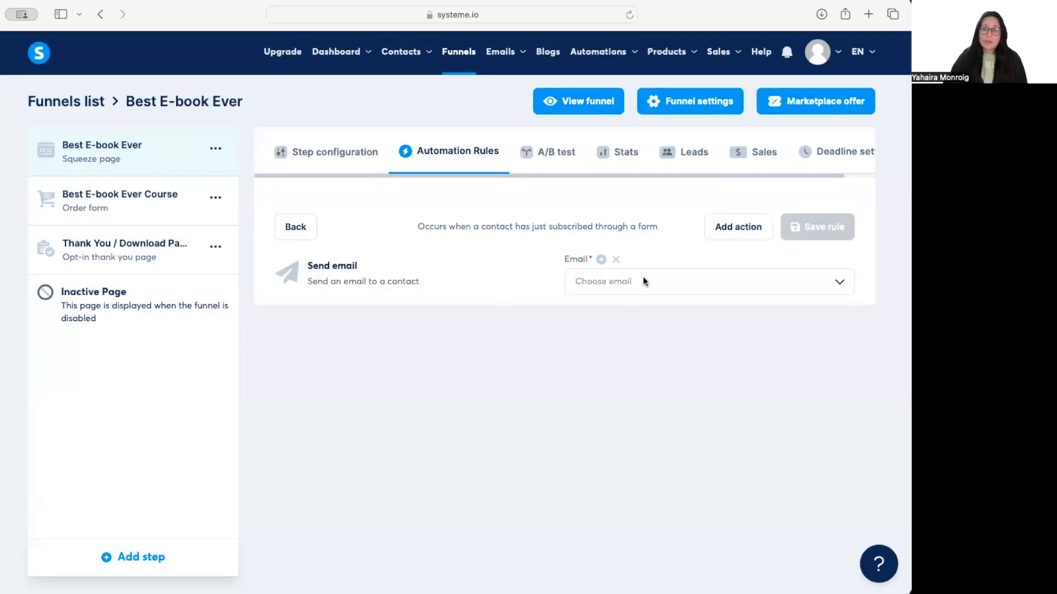
click(837, 282)
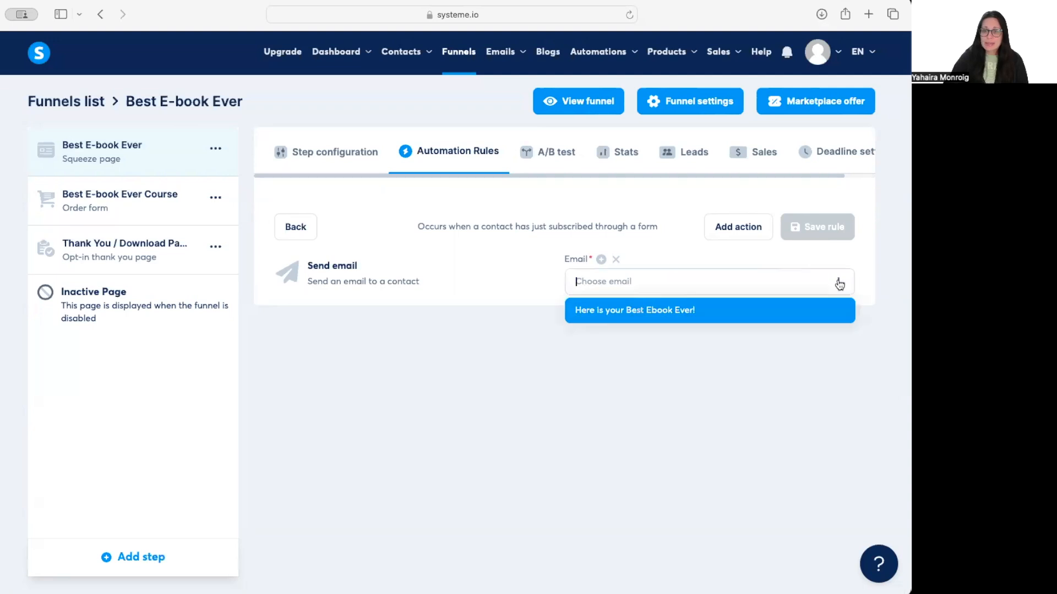
click(841, 410)
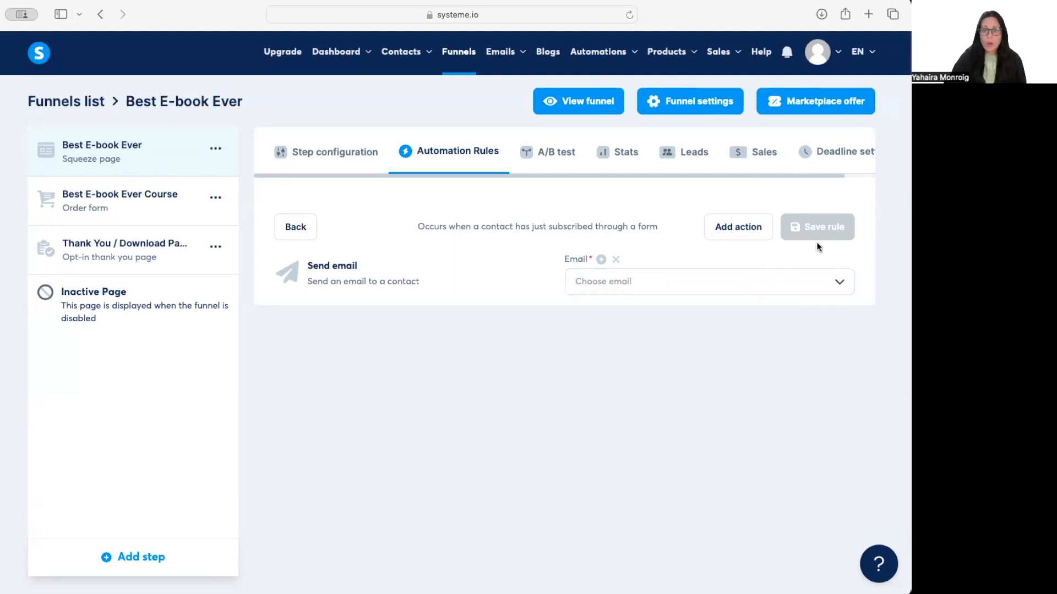
Create a new email message for the action with the subject "Here is your Best ebook ever!!!".
click(603, 259)
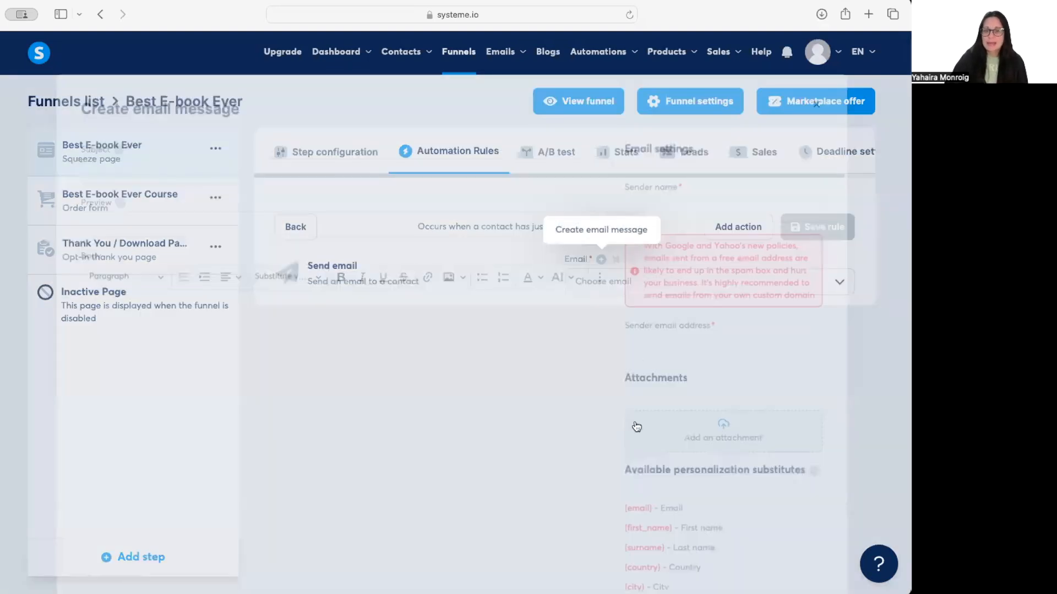
click(210, 161)
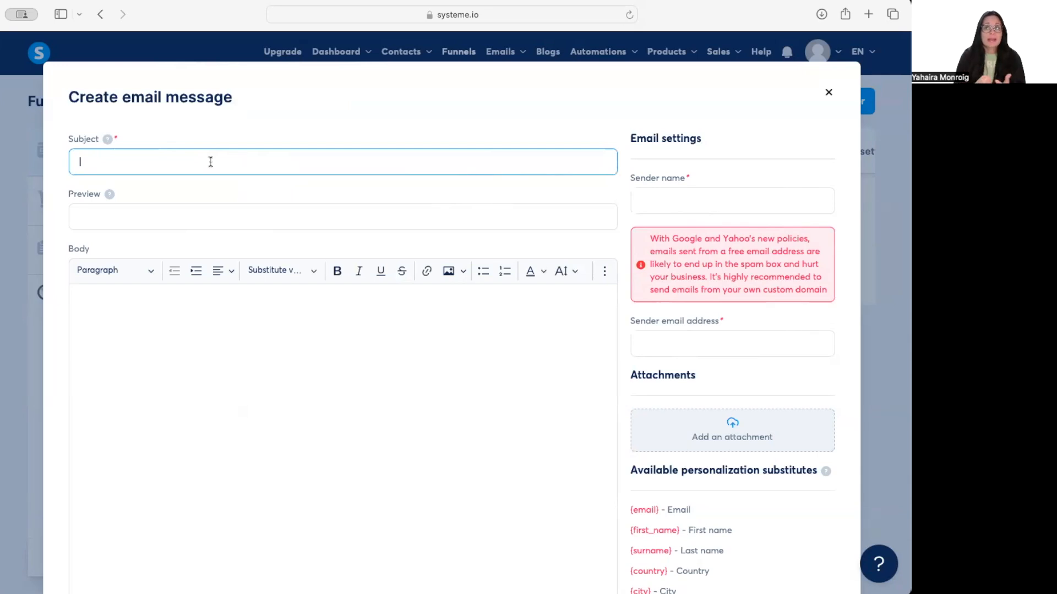
text(Here is your Best ebook ever!!!)
click(259, 218)
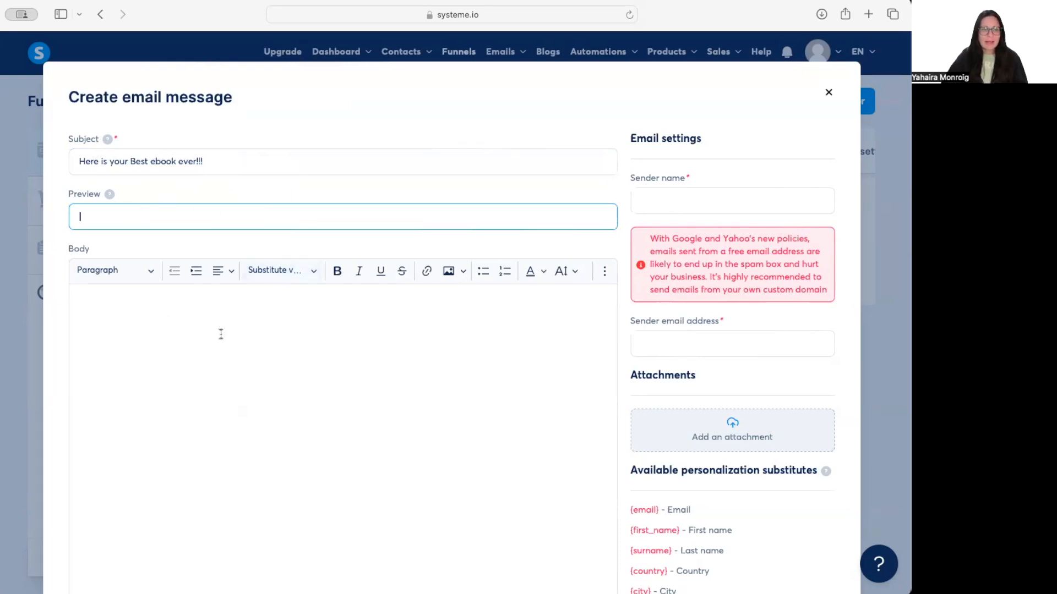
Write the email body as "Hi {first_name}," using the first-name substitute, followed by a second line "Here is your book!!".
click(158, 312)
text(Hi)
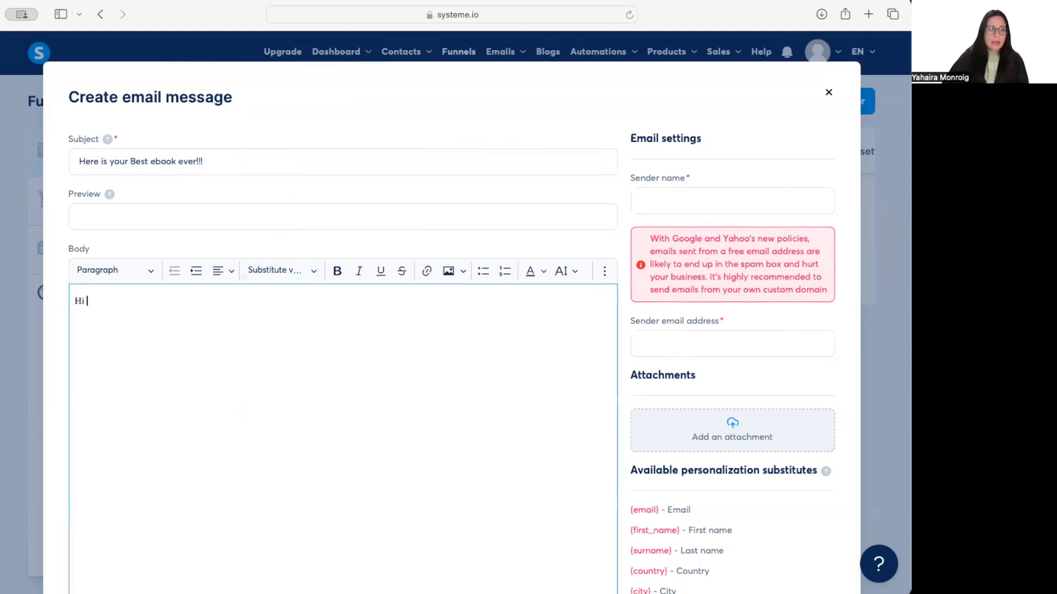
click(280, 270)
click(271, 316)
text(,)
key(Return)
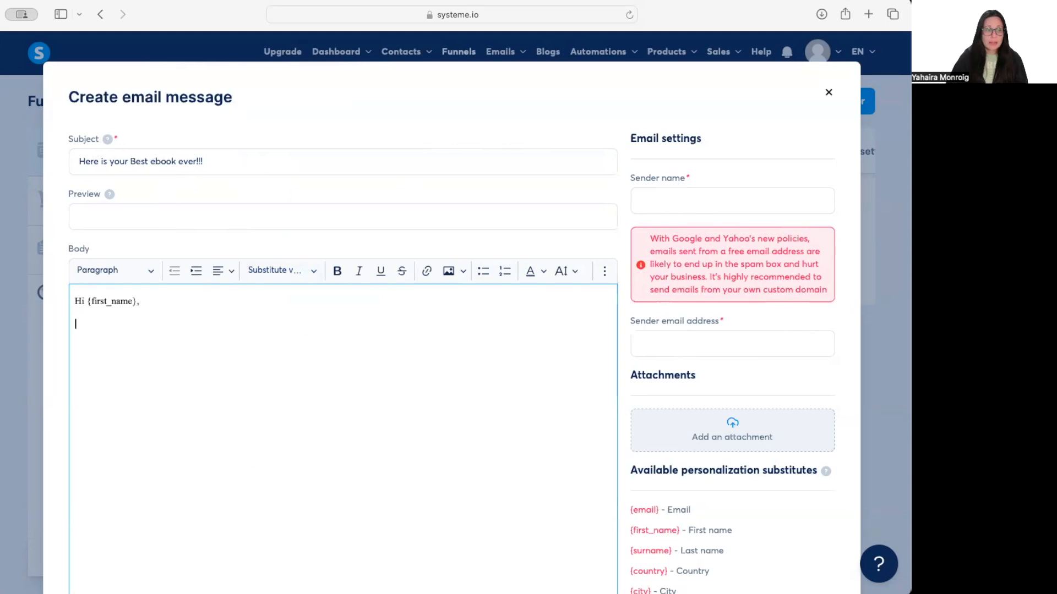
text(Here )
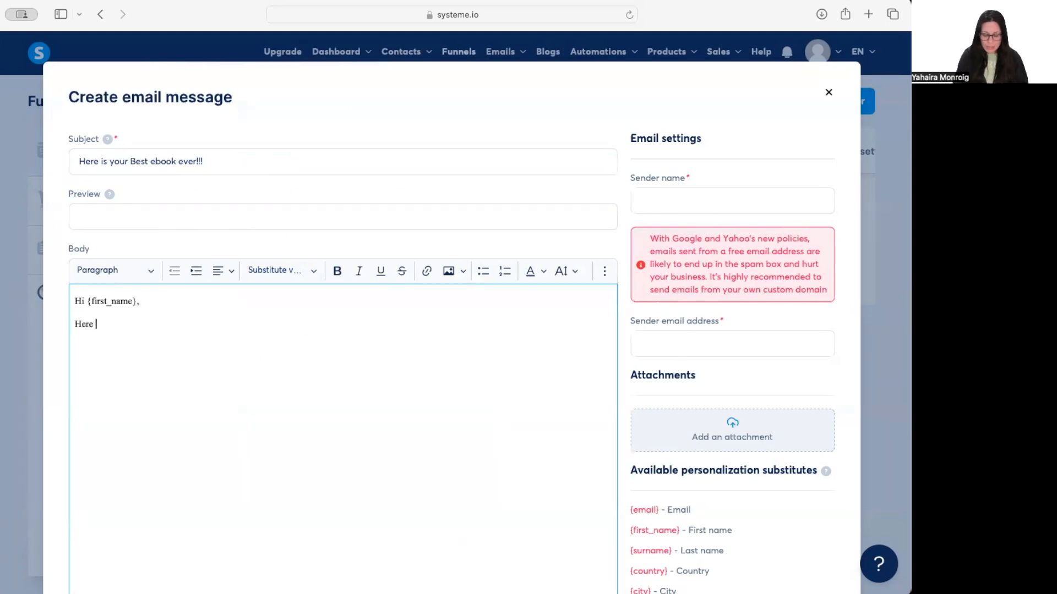
text(is your book!!)
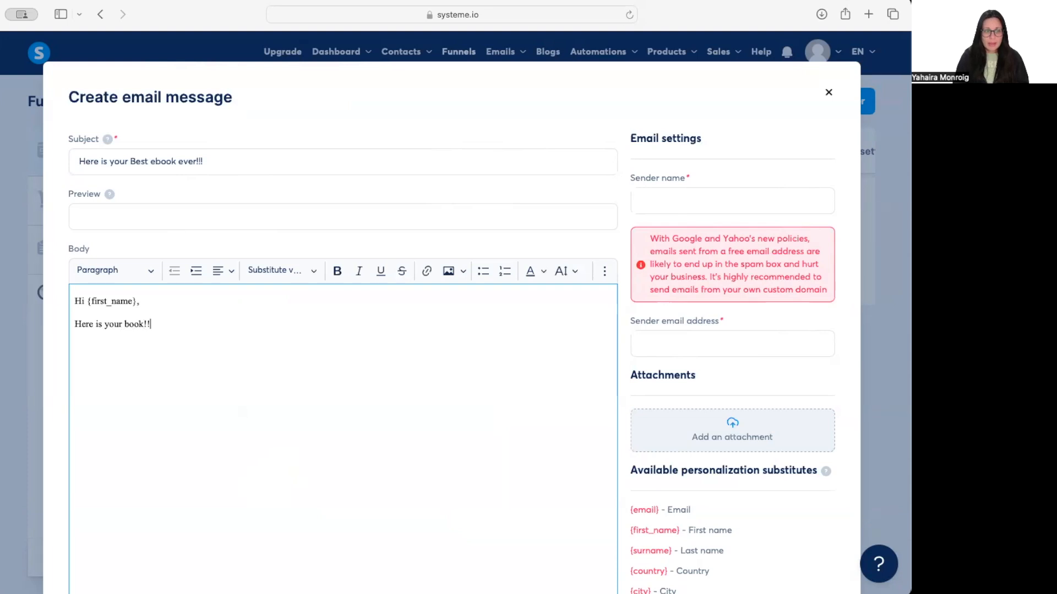
scroll(208, 302, down, 1)
click(77, 324)
drag(77, 323, 93, 324)
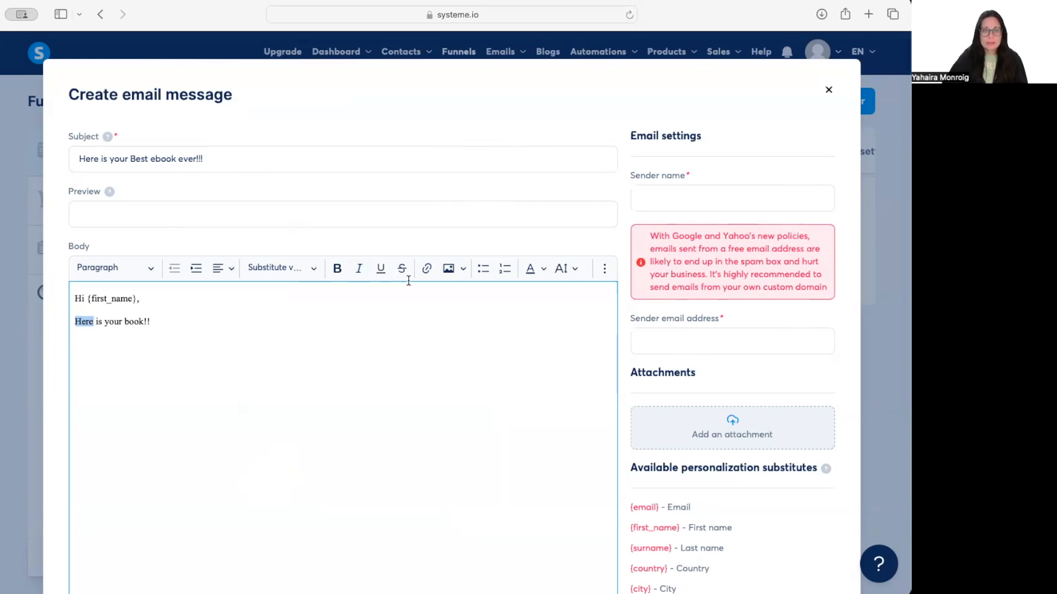
click(428, 268)
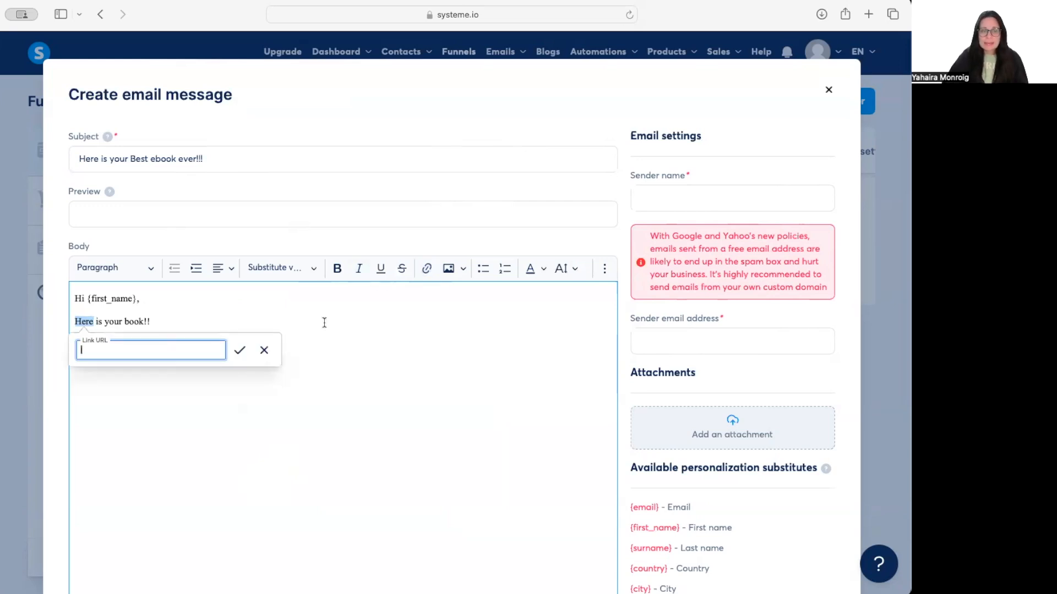
click(322, 319)
click(449, 268)
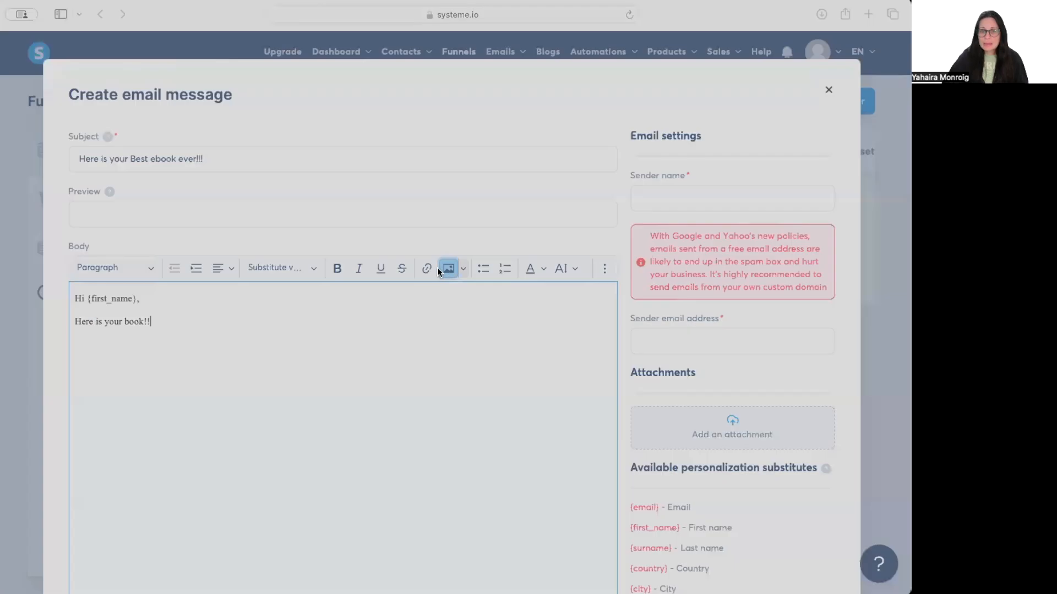
click(637, 447)
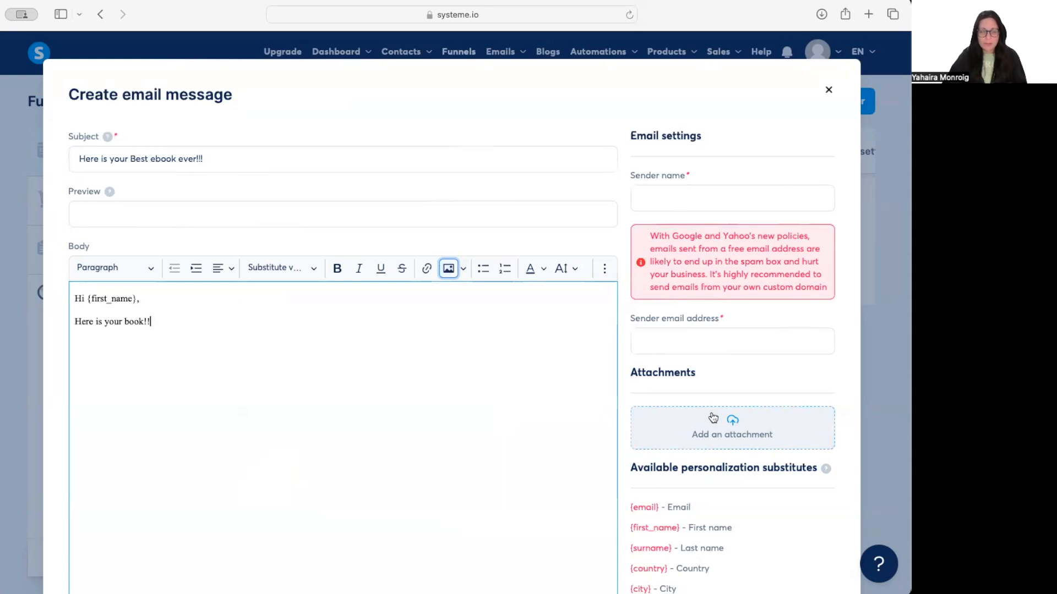
Fill in the sender's name and sender email address, and save the email message.
click(700, 195)
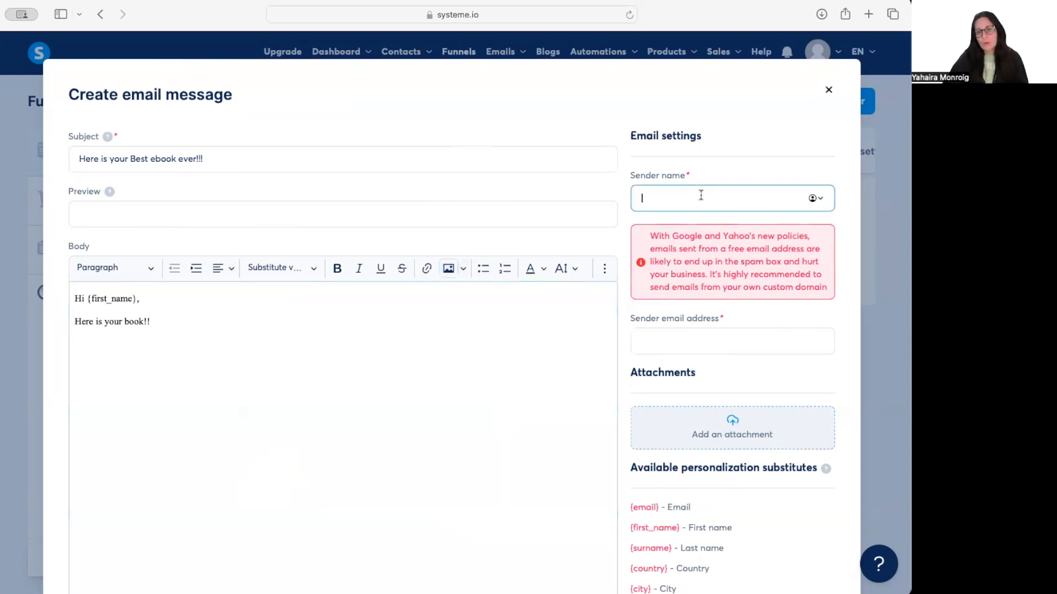
text(Yahaira)
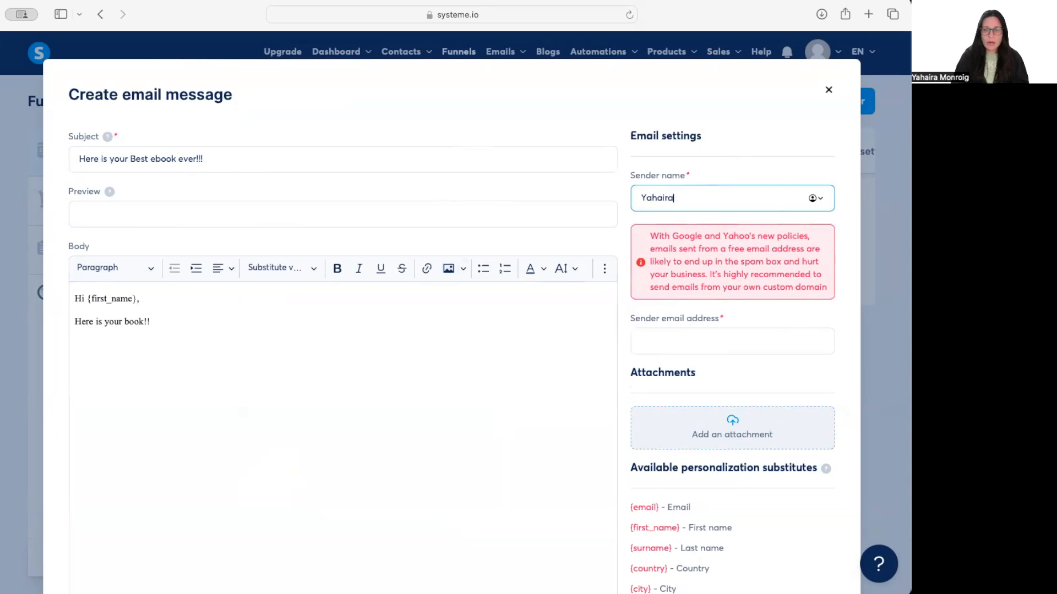
key(Tab)
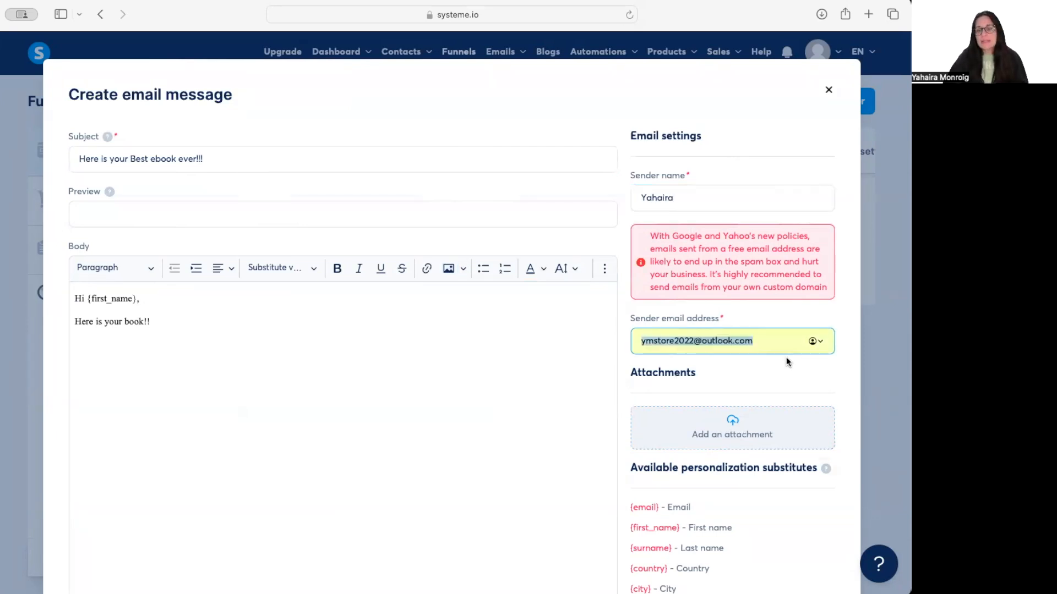
click(751, 362)
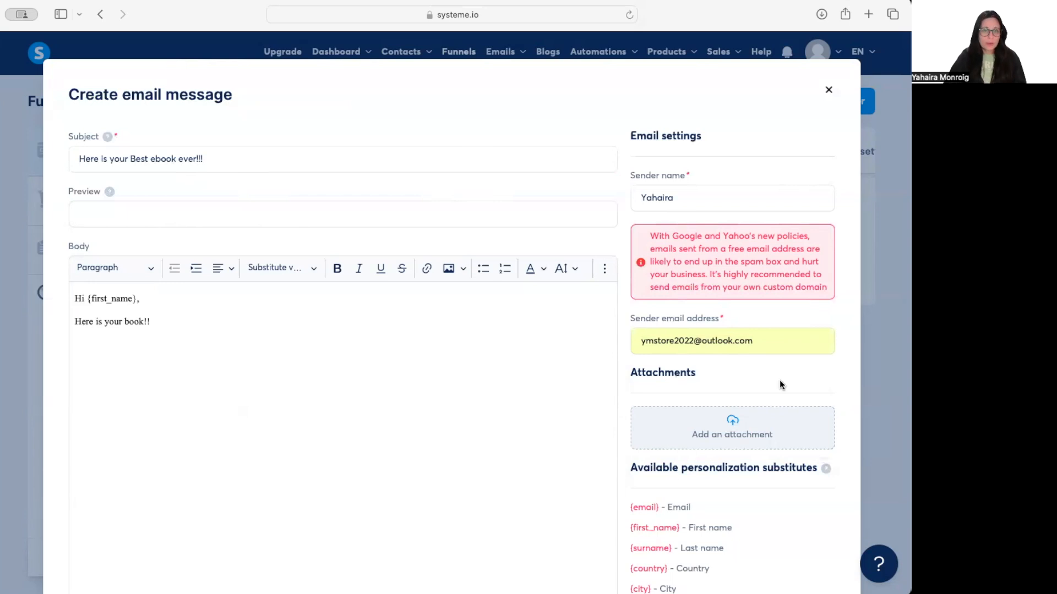
scroll(779, 380, down, 5)
click(462, 533)
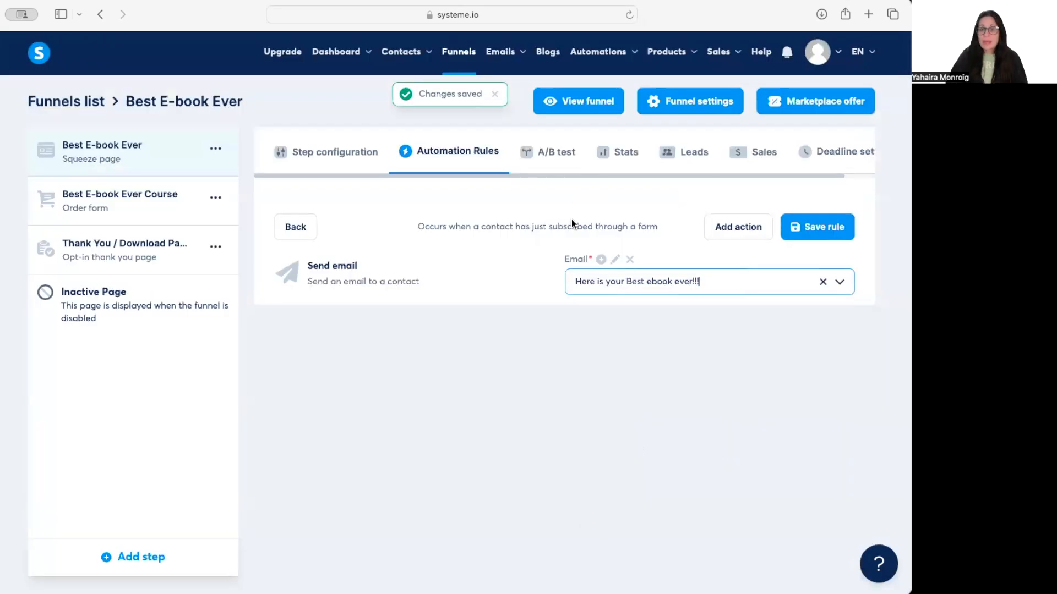
Save the automation rule with the new email selected and enable the rule.
click(572, 291)
click(495, 300)
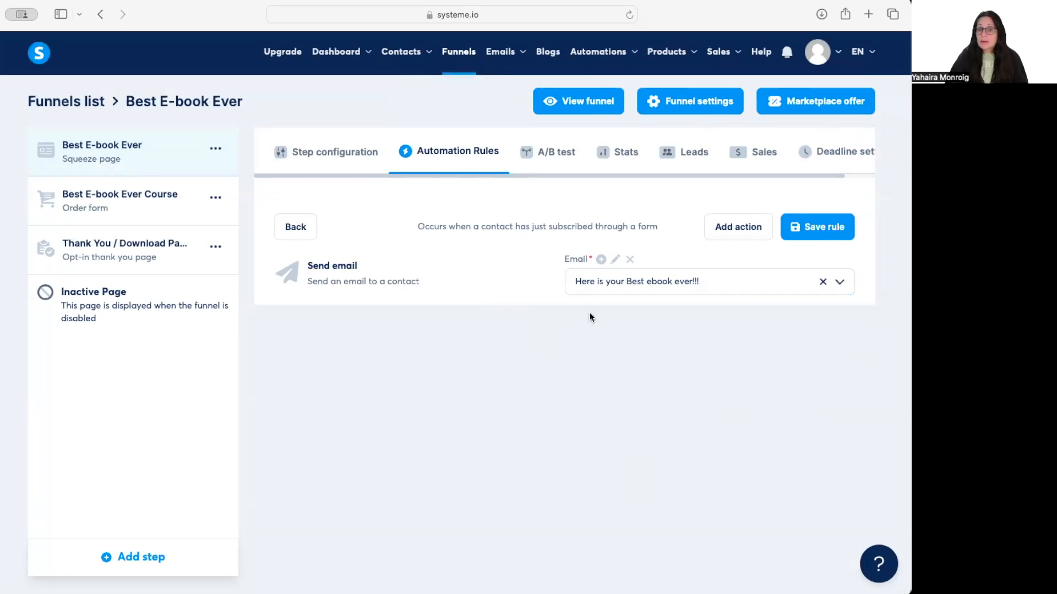
click(817, 227)
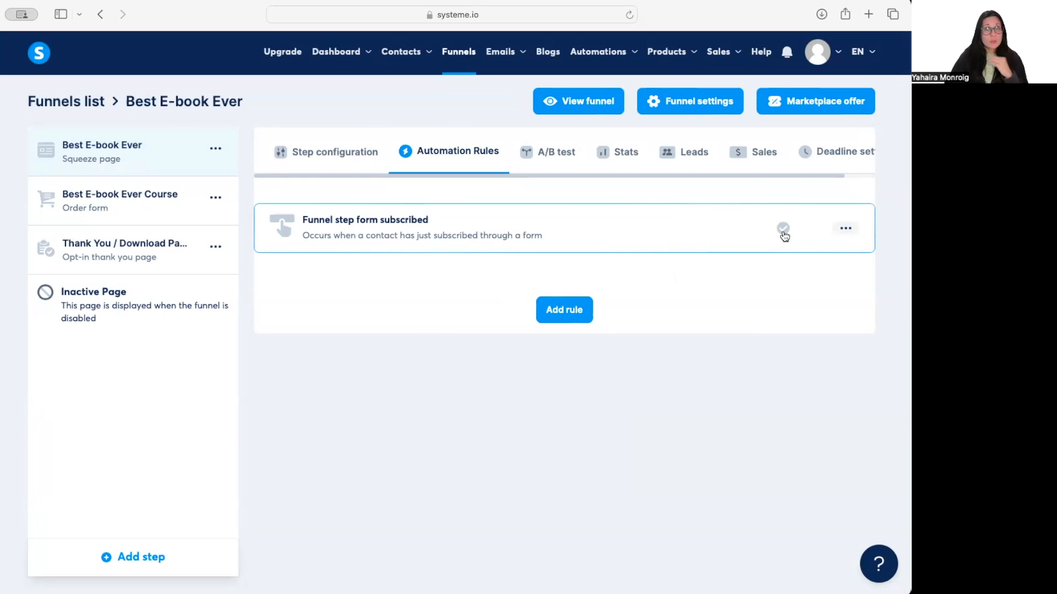
click(845, 232)
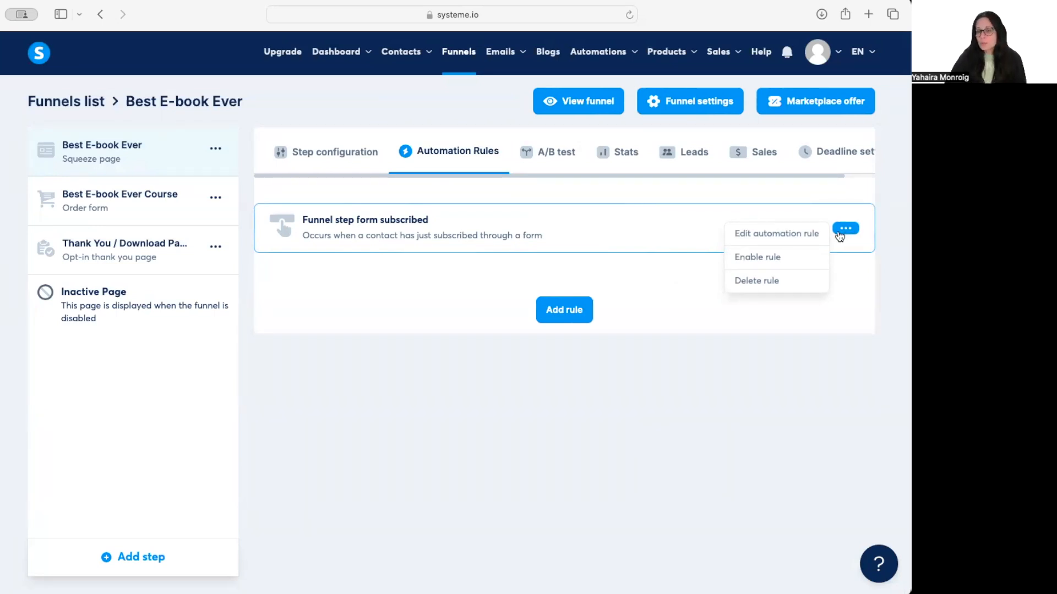
click(776, 257)
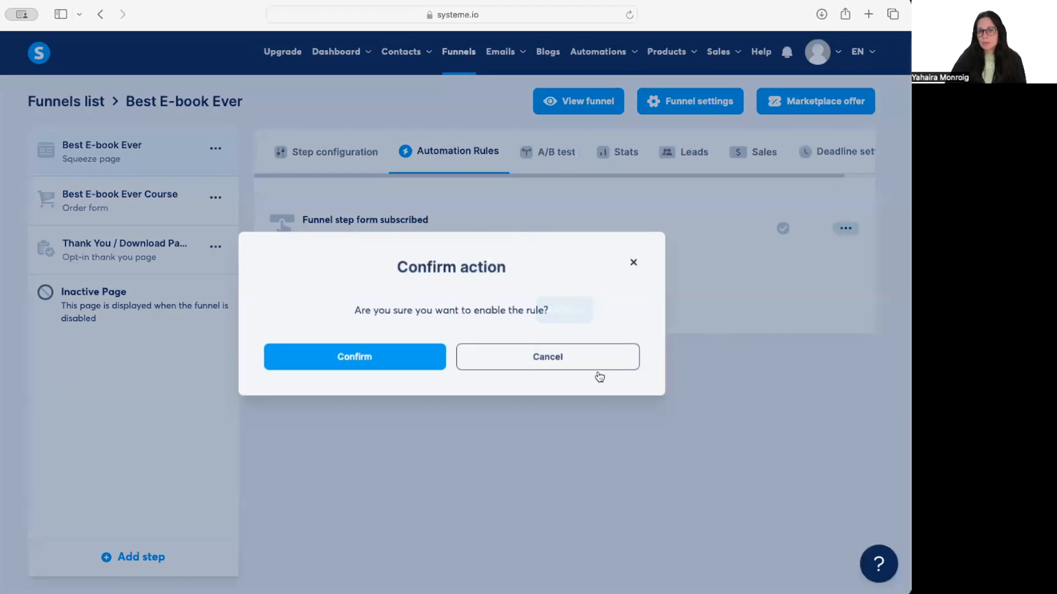
click(383, 364)
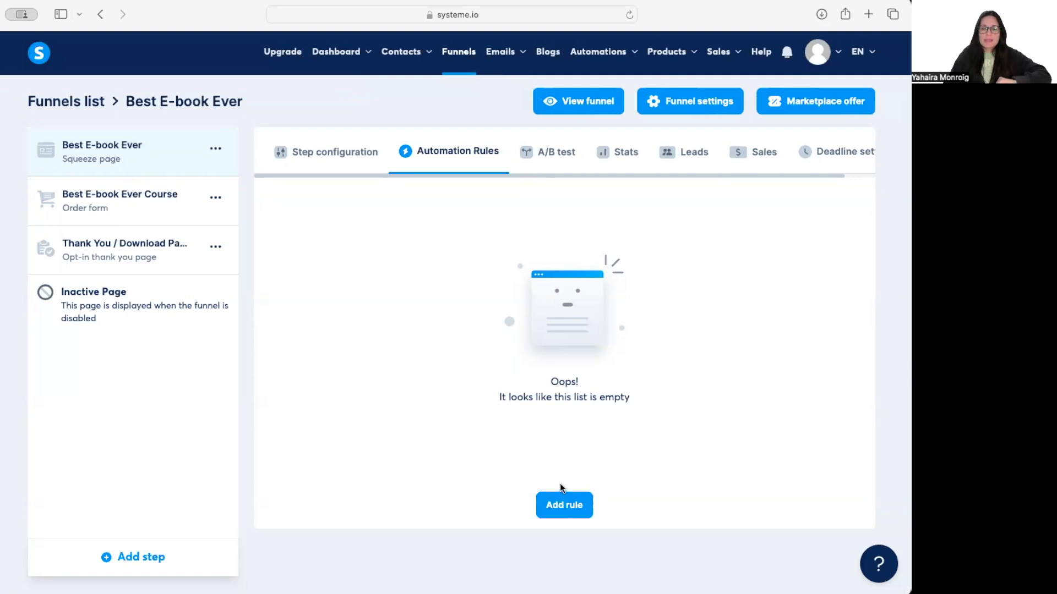
Create a "Funnel step form subscribed" rule for the squeeze page and try to set a Subscribe to campaign action on it.
click(575, 513)
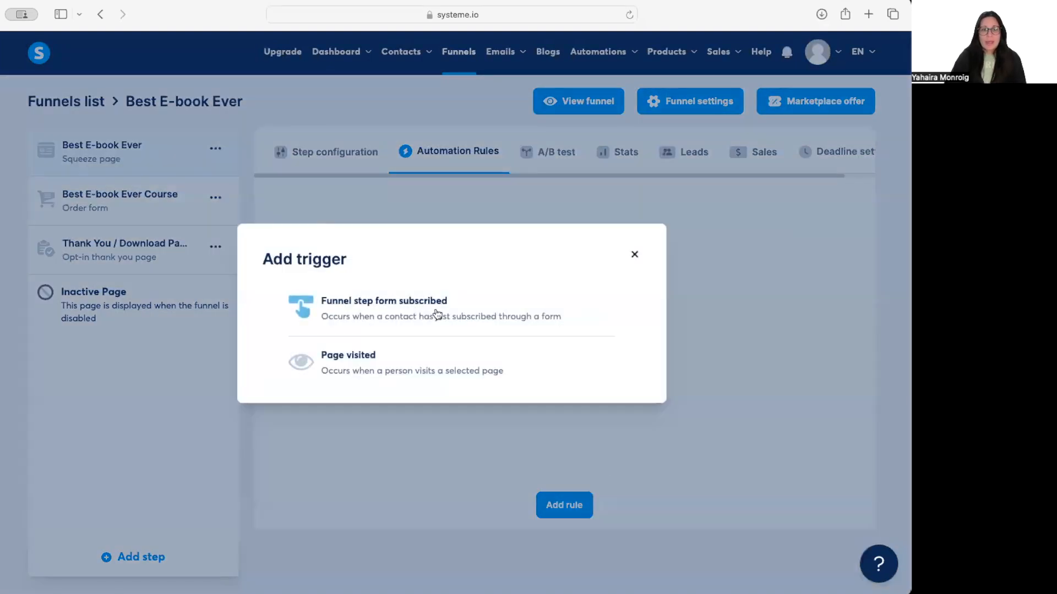
click(425, 308)
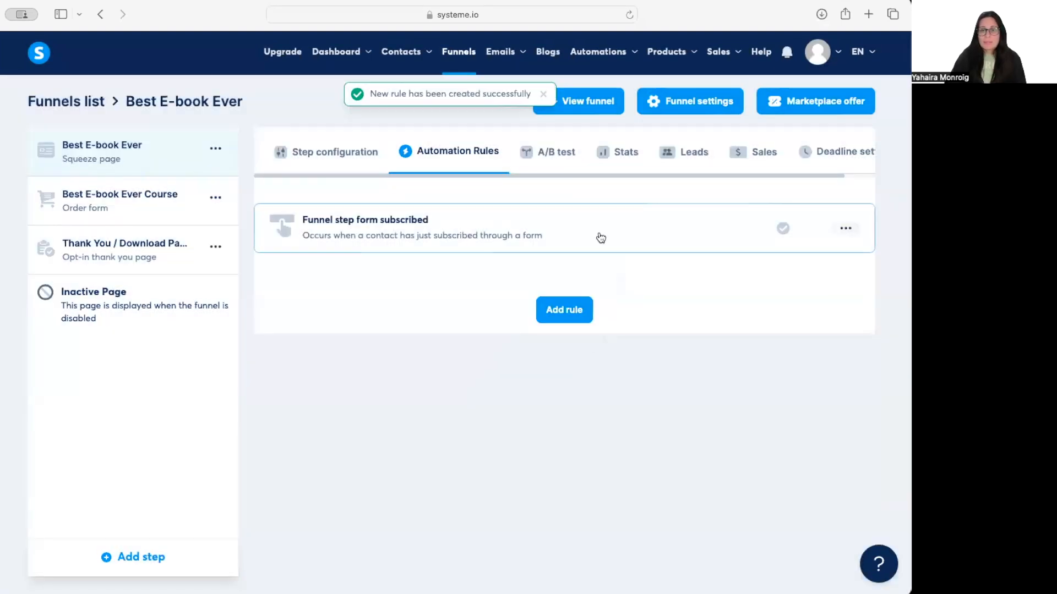
click(599, 236)
click(728, 224)
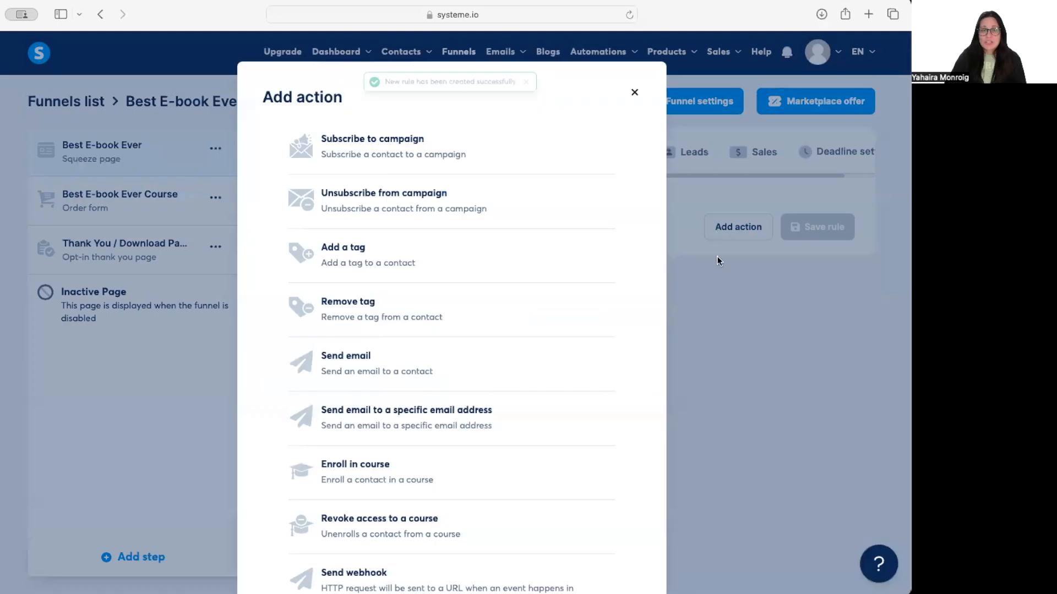
click(393, 152)
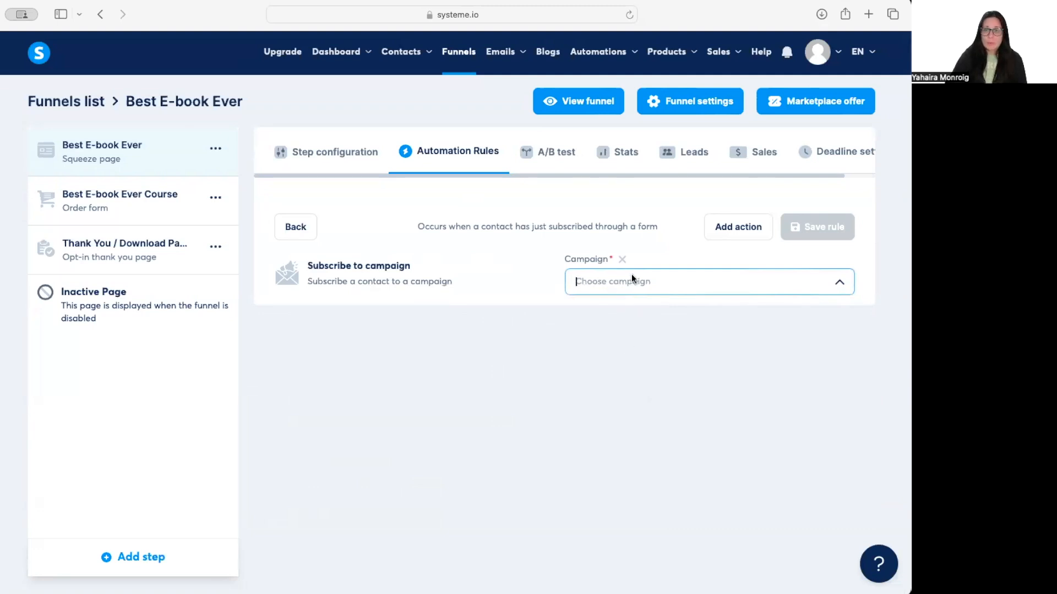
click(642, 312)
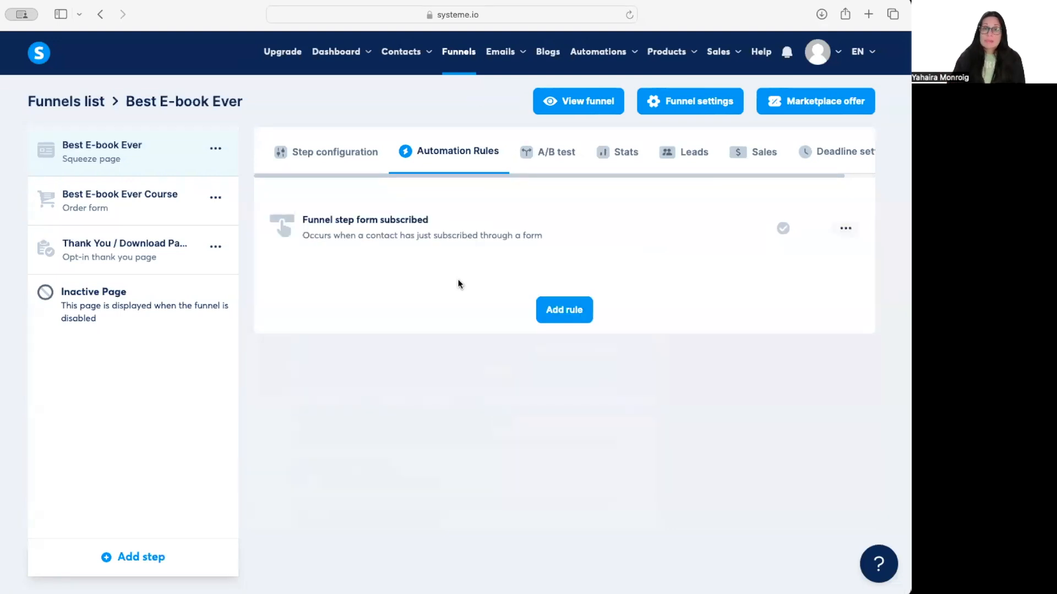
Open the list of email campaigns.
mouse_move(503, 51)
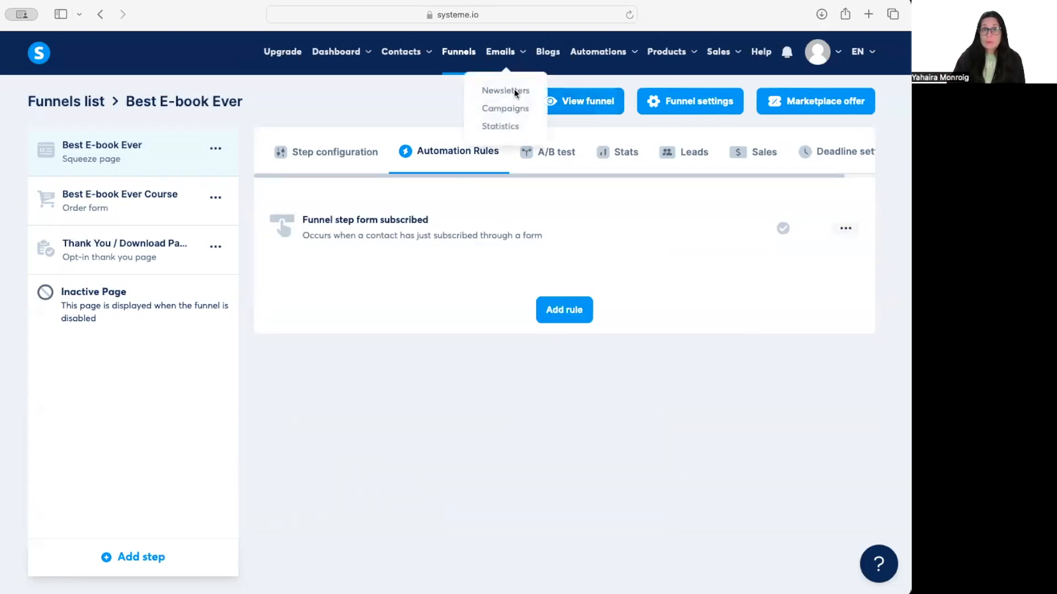
click(512, 109)
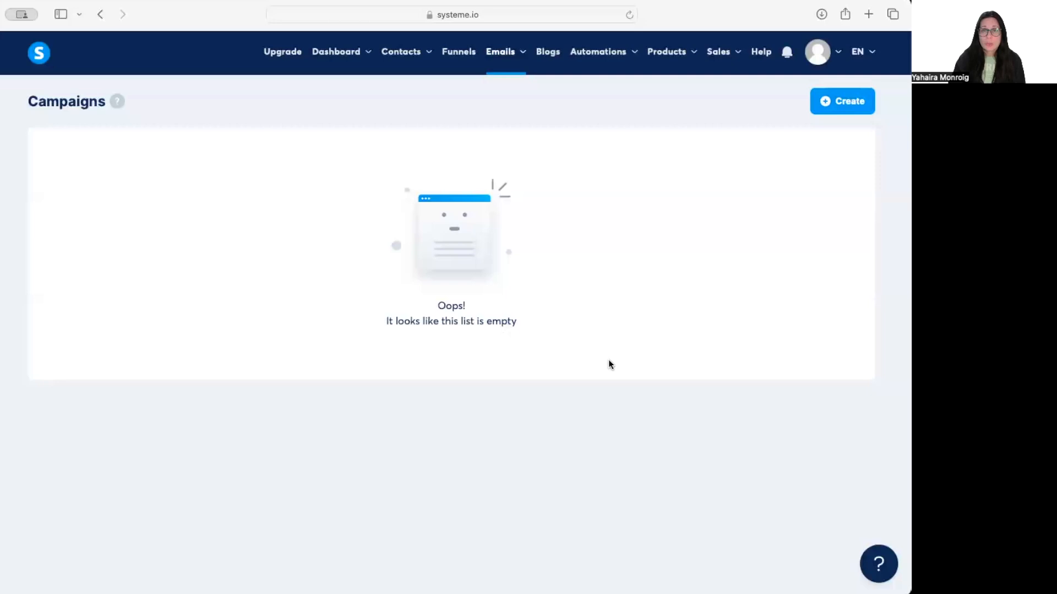
Create an email campaign named "Best ebook ever" without a description and save it.
click(839, 108)
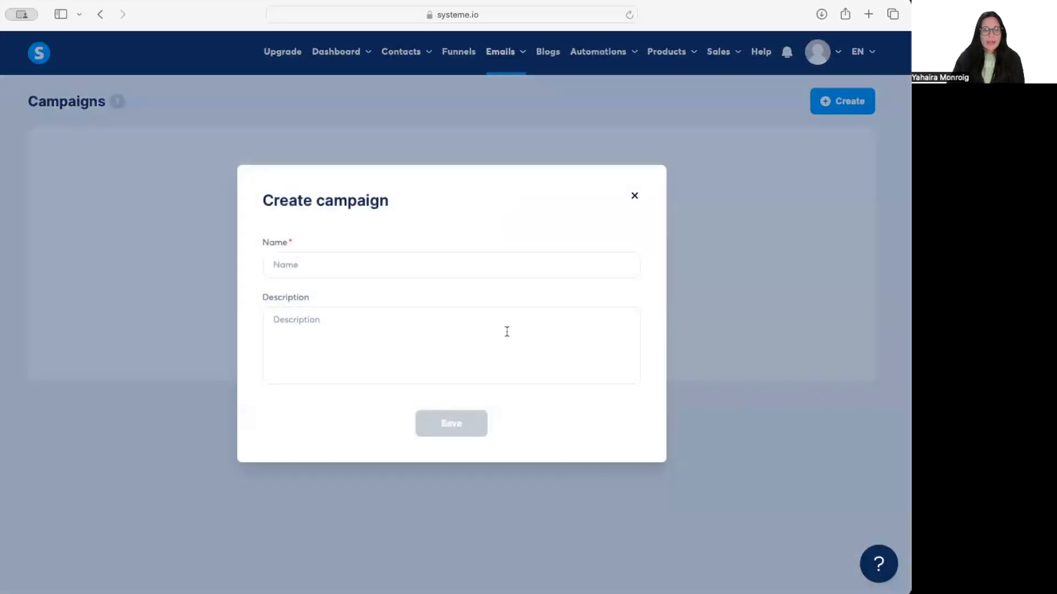
click(341, 266)
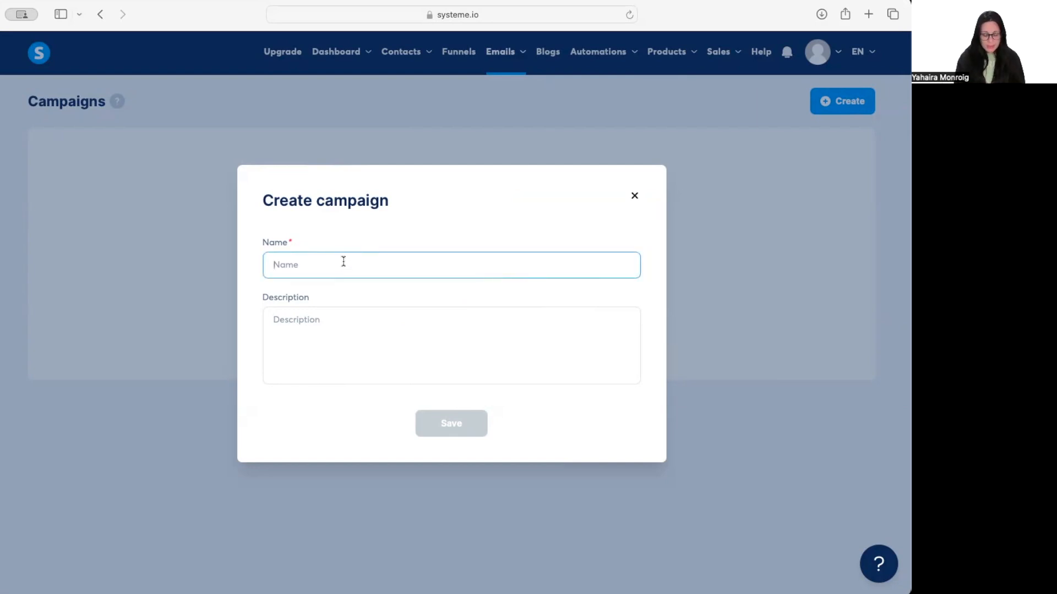
text(Best e)
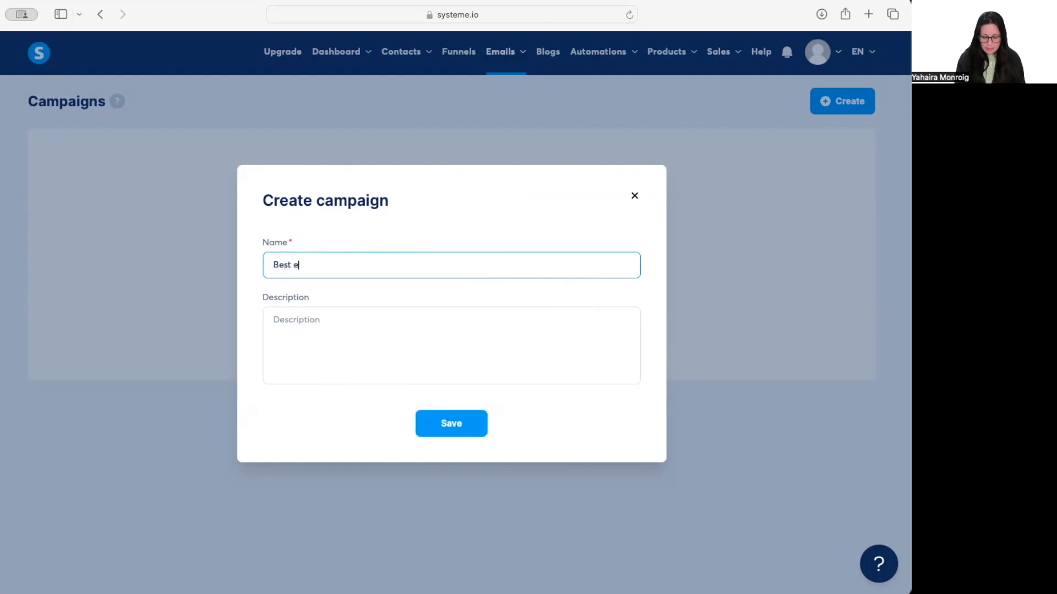
text(book ever)
click(360, 320)
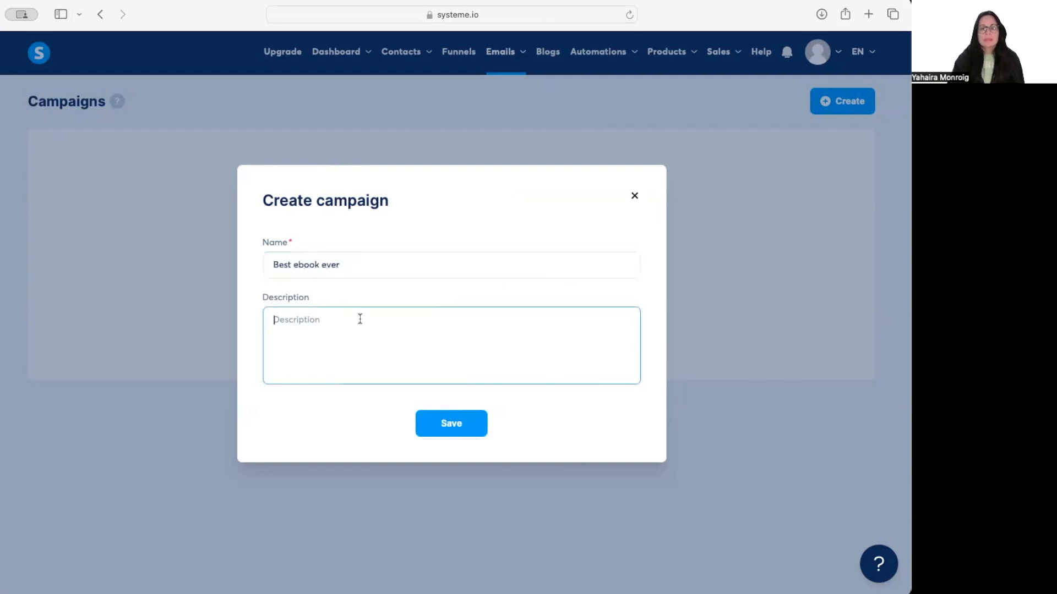
click(457, 422)
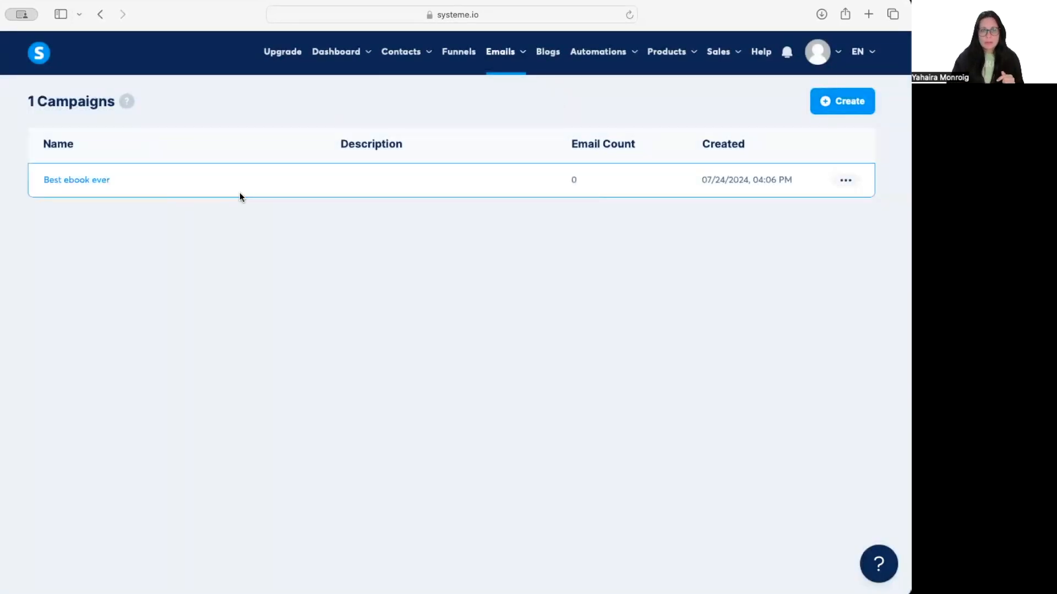
Add an email with the subject "Here is your ebook" to the Best ebook ever campaign and begin its body with "Hi {first_name},".
click(82, 181)
click(859, 105)
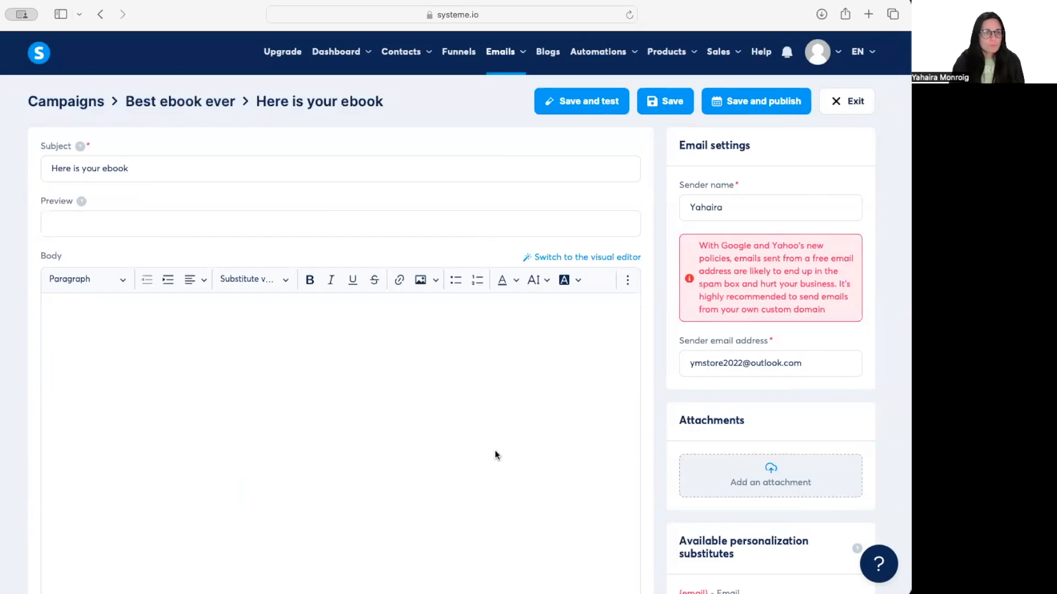
click(144, 320)
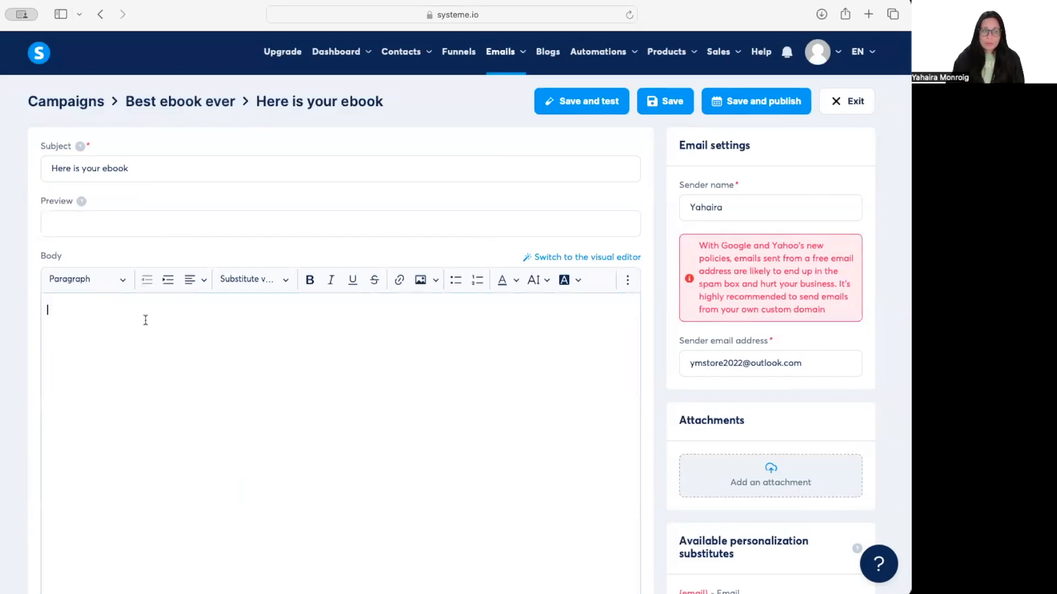
text(Hi)
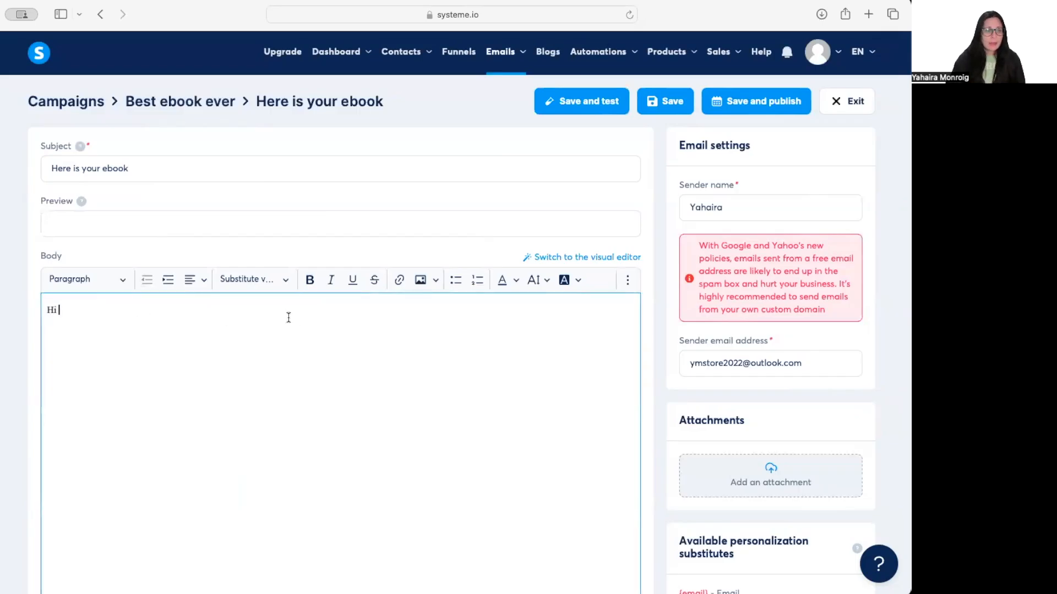
click(254, 278)
click(252, 328)
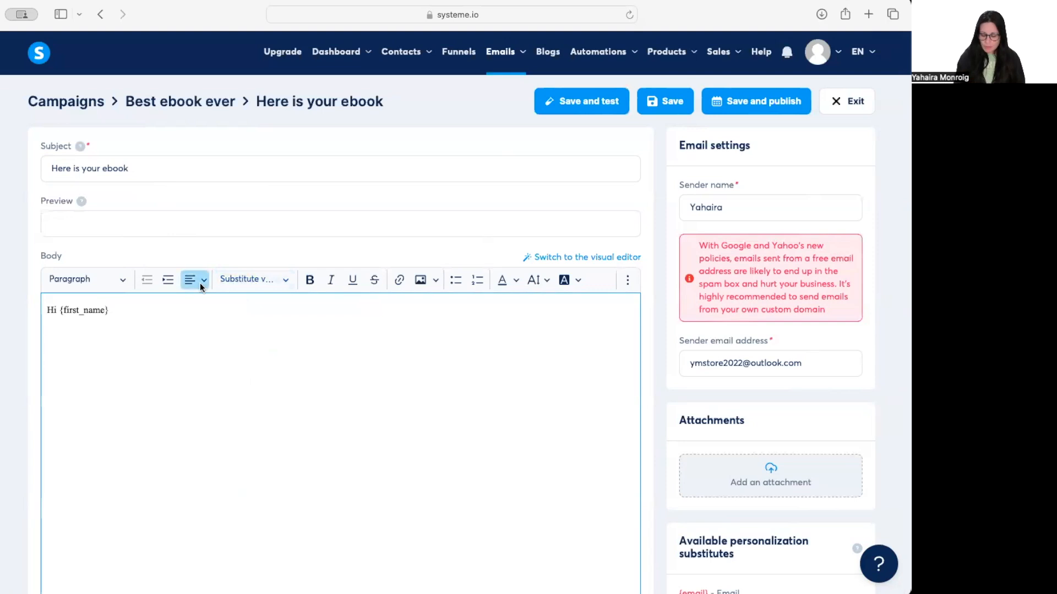
text(,)
Write "Attached is your ebook." on a new line below the greeting in the email body.
key(Return)
text(Attacjed)
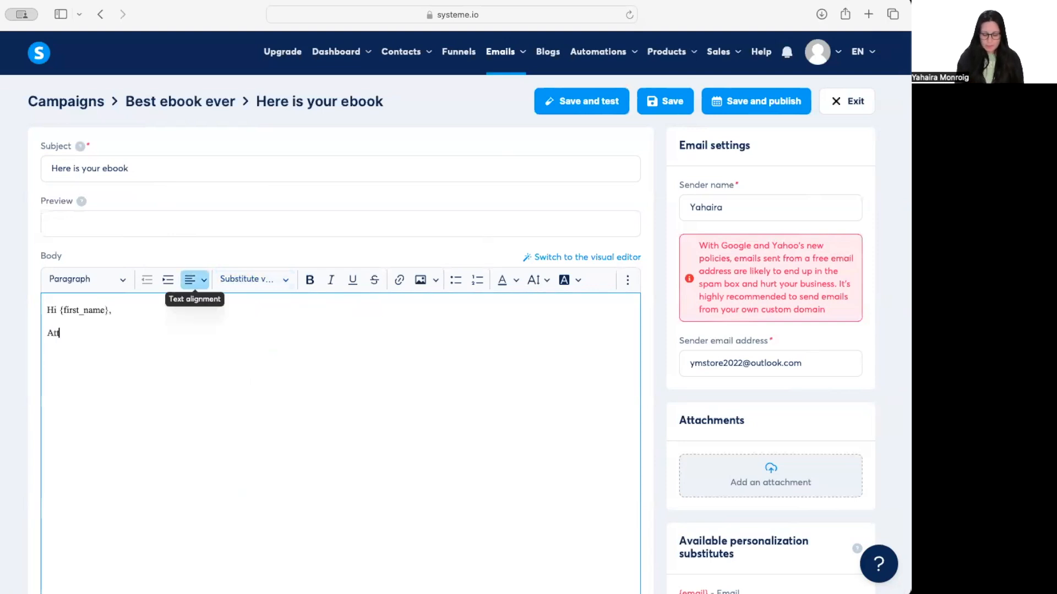
key(BackSpace)
key(BackSpace)
key(BackSpace)
key(BackSpace)
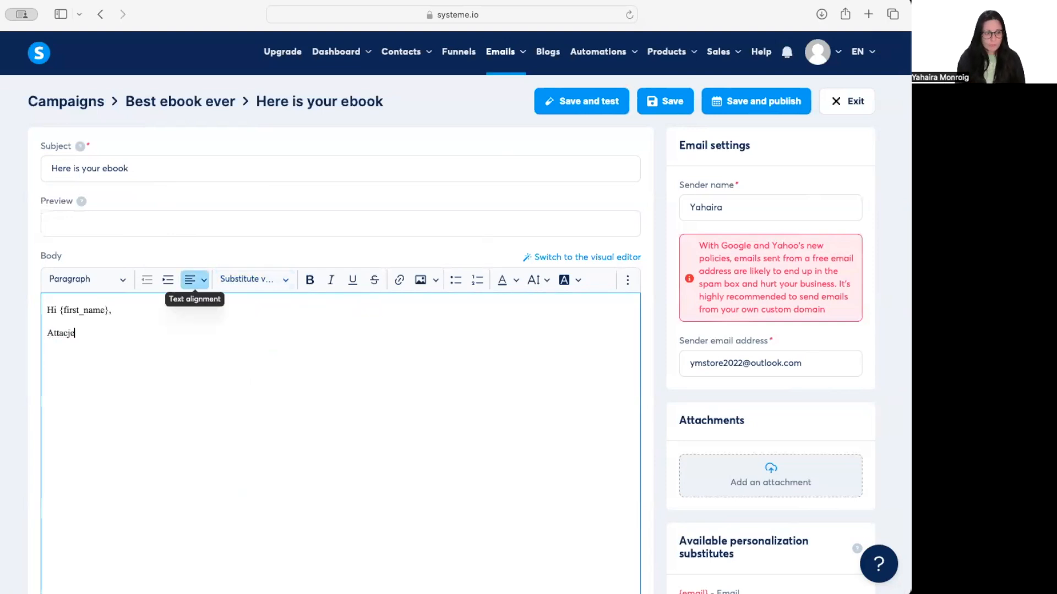
text(hed is your ebook.)
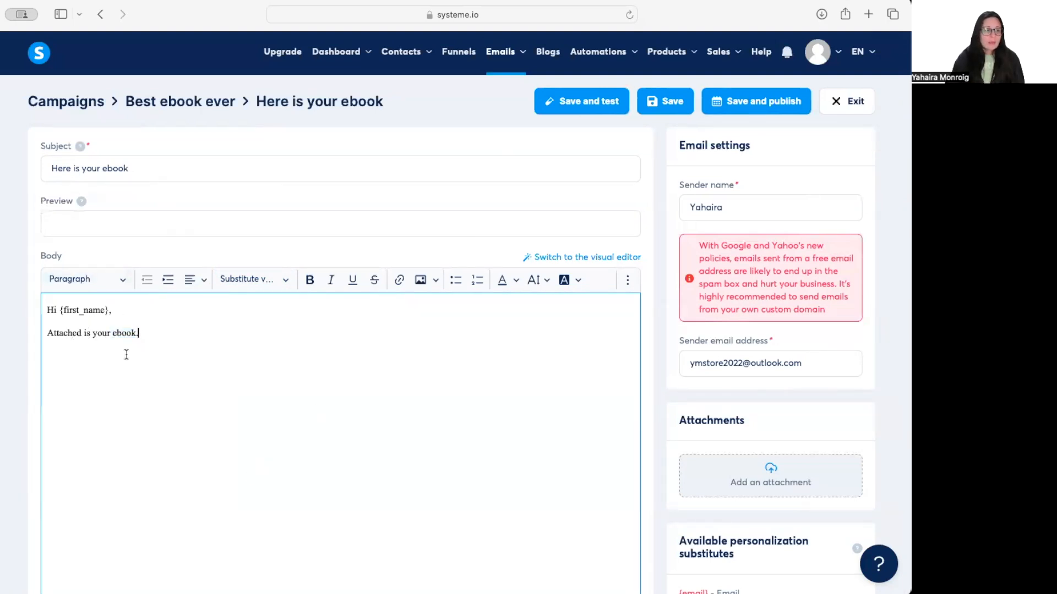
drag(119, 333, 136, 333)
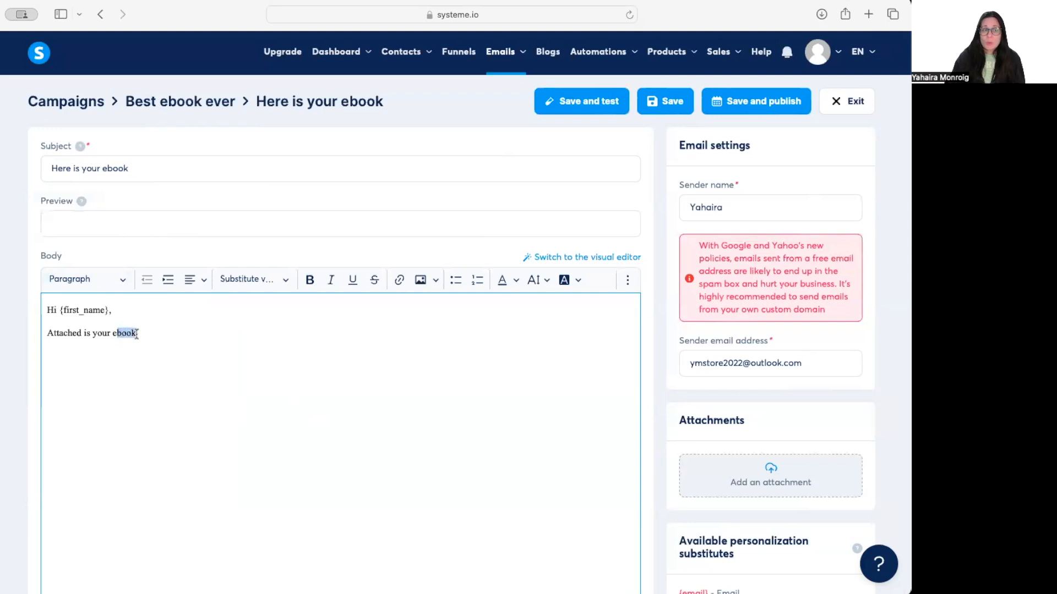
click(400, 282)
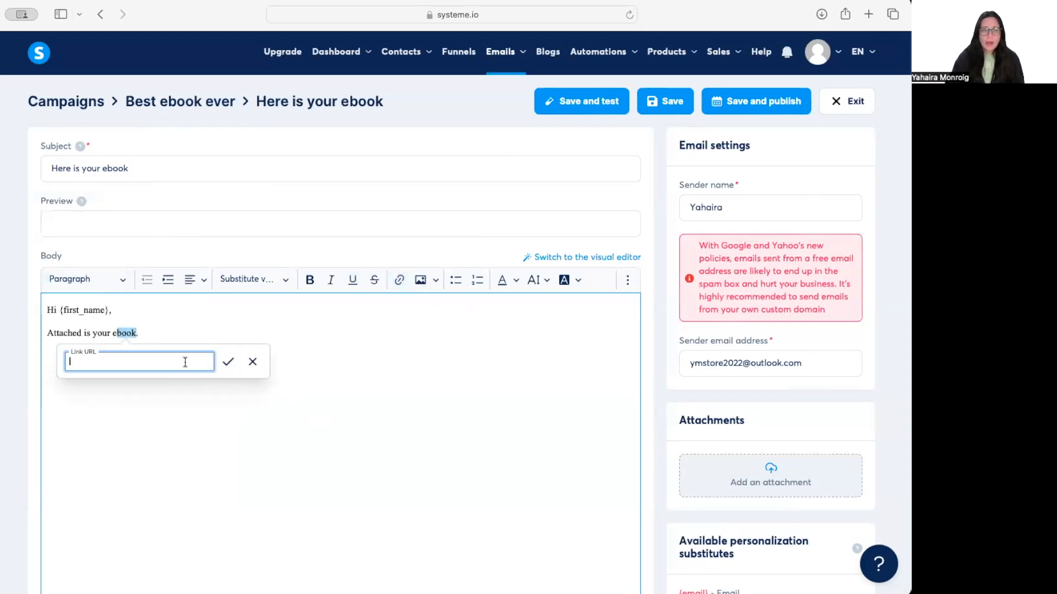
click(388, 323)
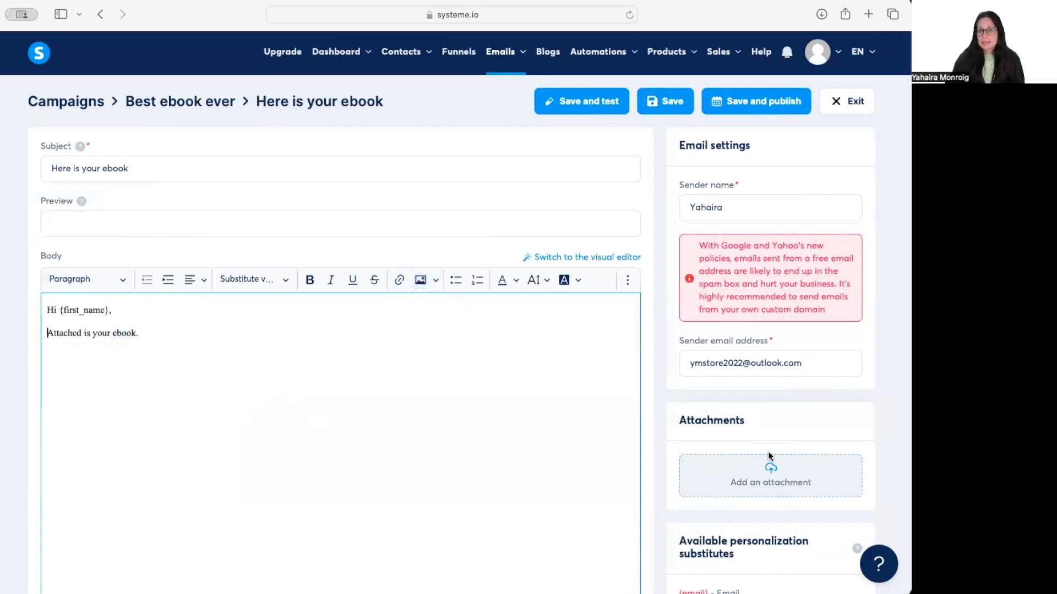
Review the sender details, save the email and return to the campaign's email list.
click(715, 214)
drag(743, 363, 782, 363)
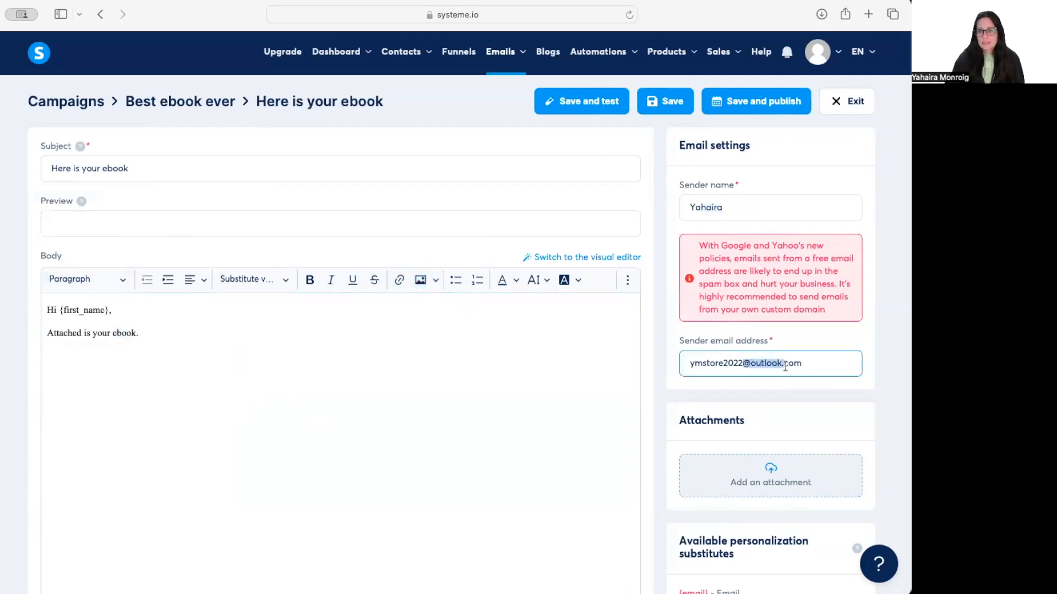
click(665, 101)
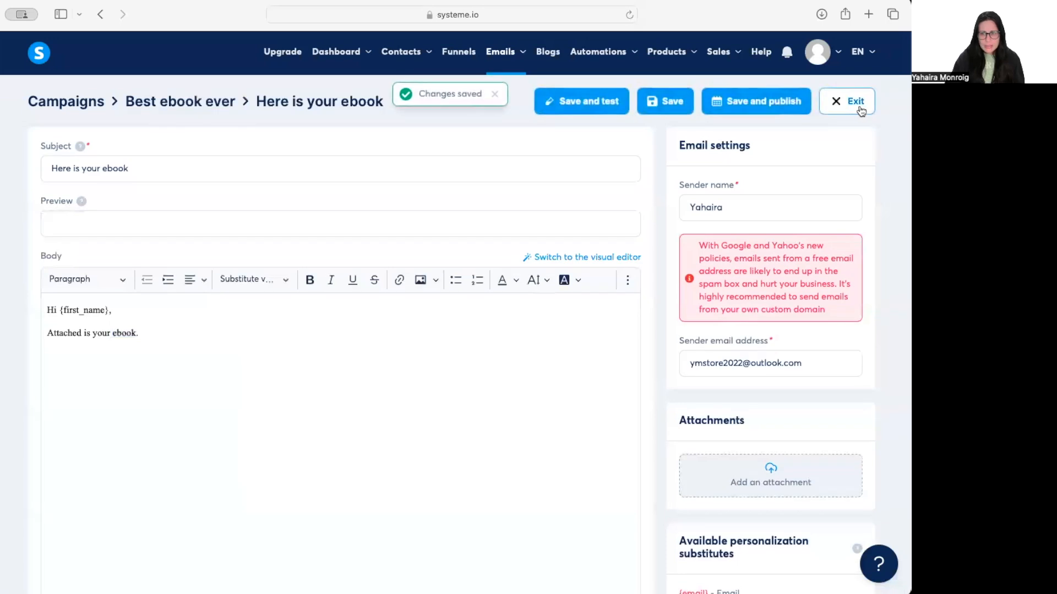
click(853, 105)
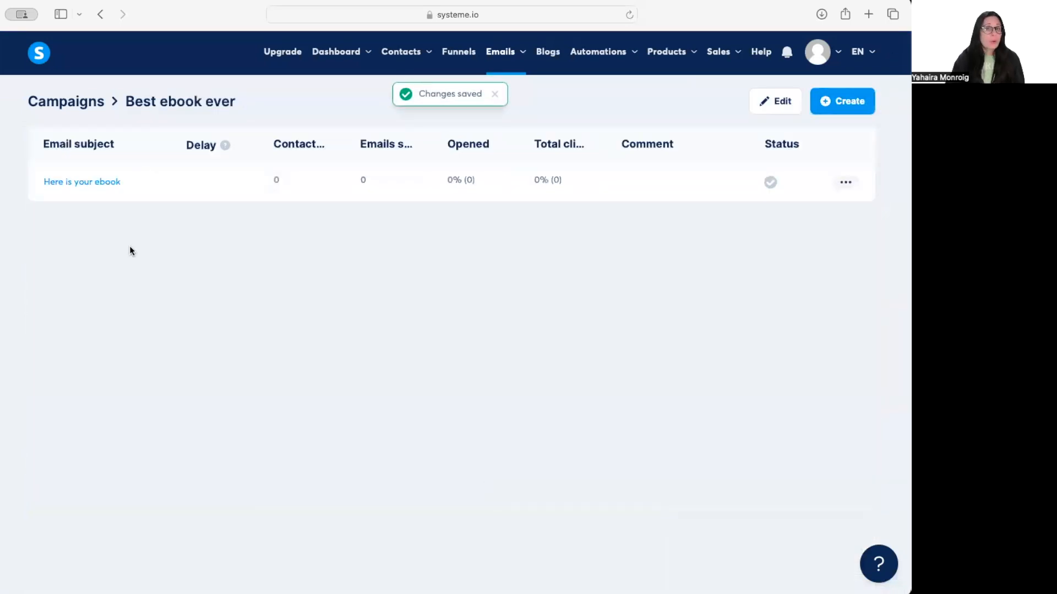
Start another email in the Best ebook ever campaign with the subject "Have Seen you ebook!".
click(858, 105)
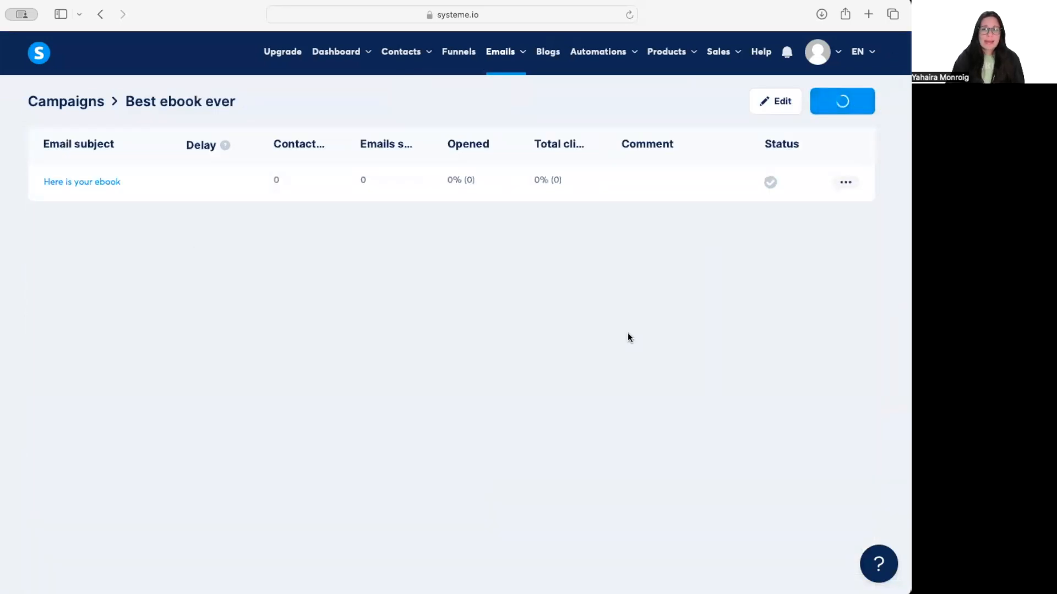
click(384, 232)
text(Have)
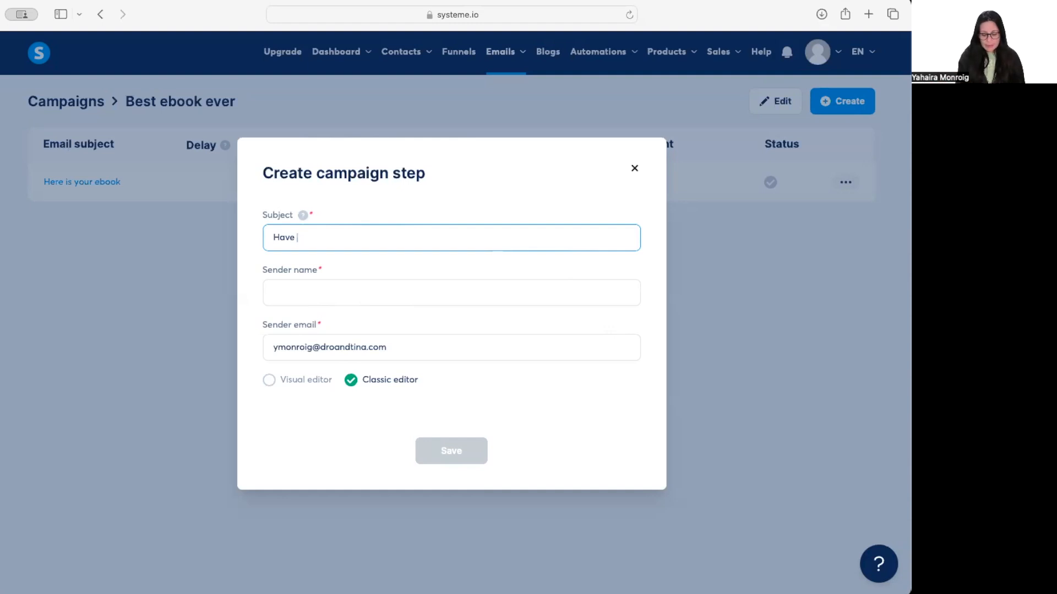
text(Seen)
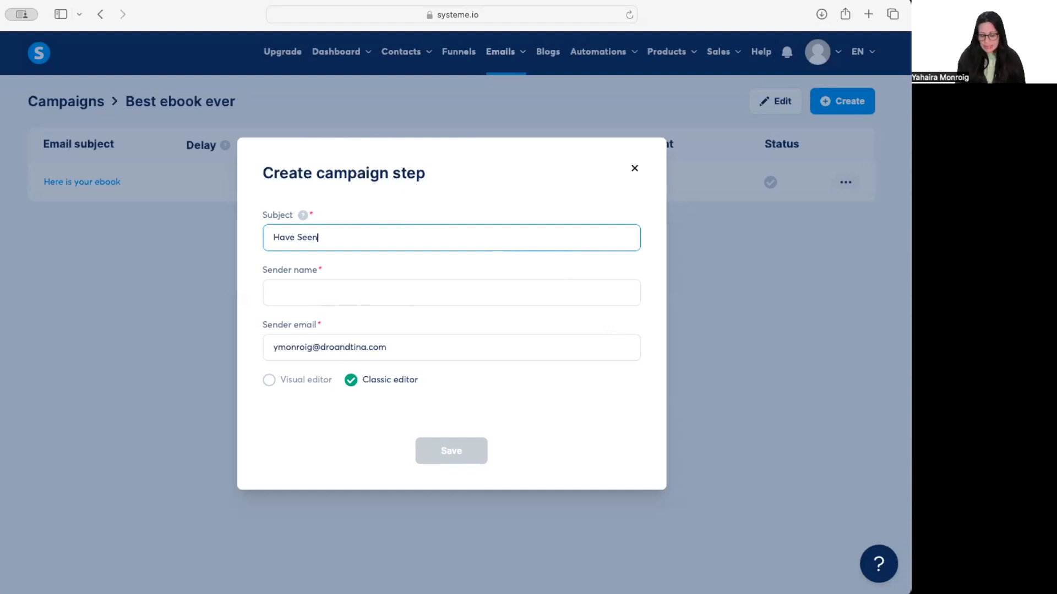
text( you ebook)
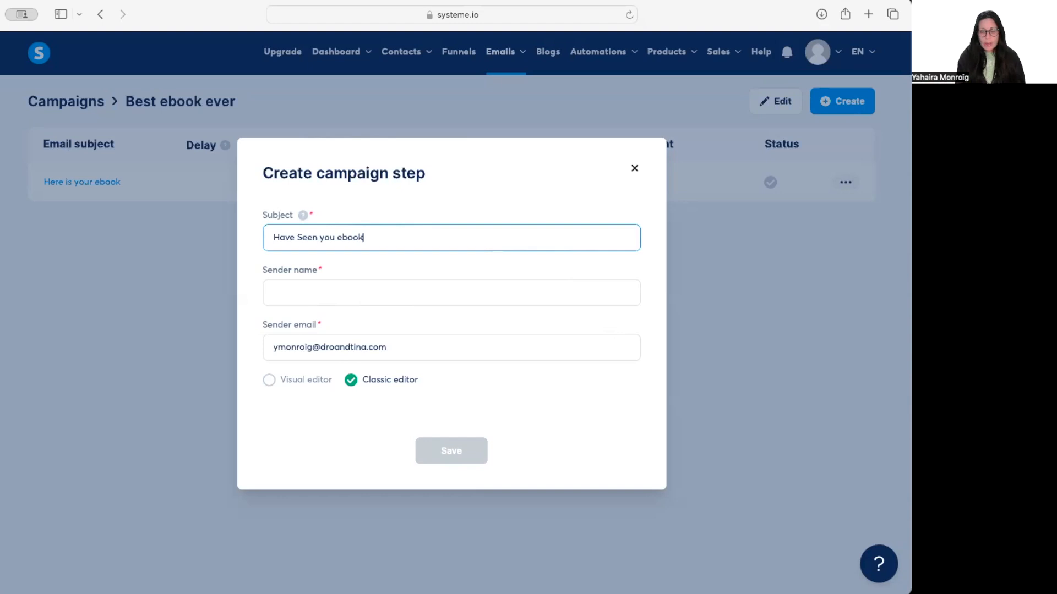
Fill in the sender's name, replace the sender email address, and save the new campaign email.
click(395, 293)
text(Yahaira)
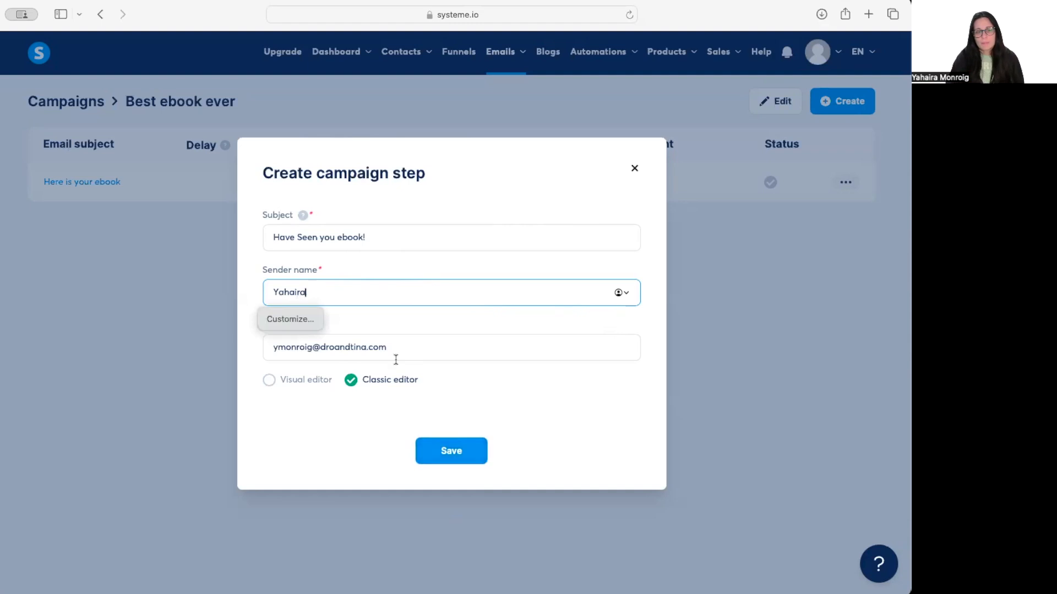
triple_click(360, 345)
text(ym)
click(434, 445)
Begin the body of the second email with the greeting "Hi".
click(219, 345)
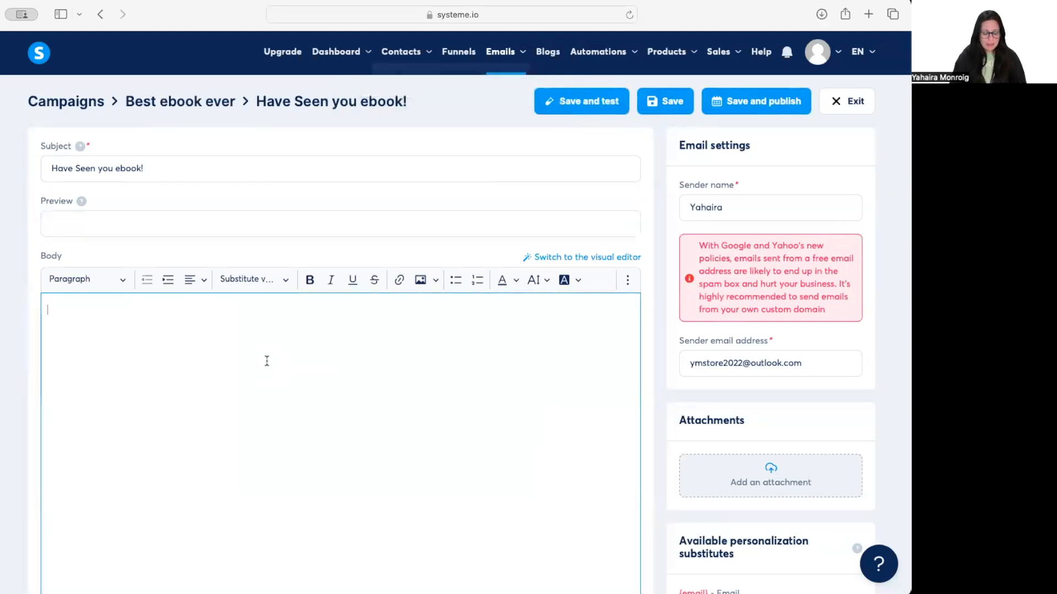
text(Hi)
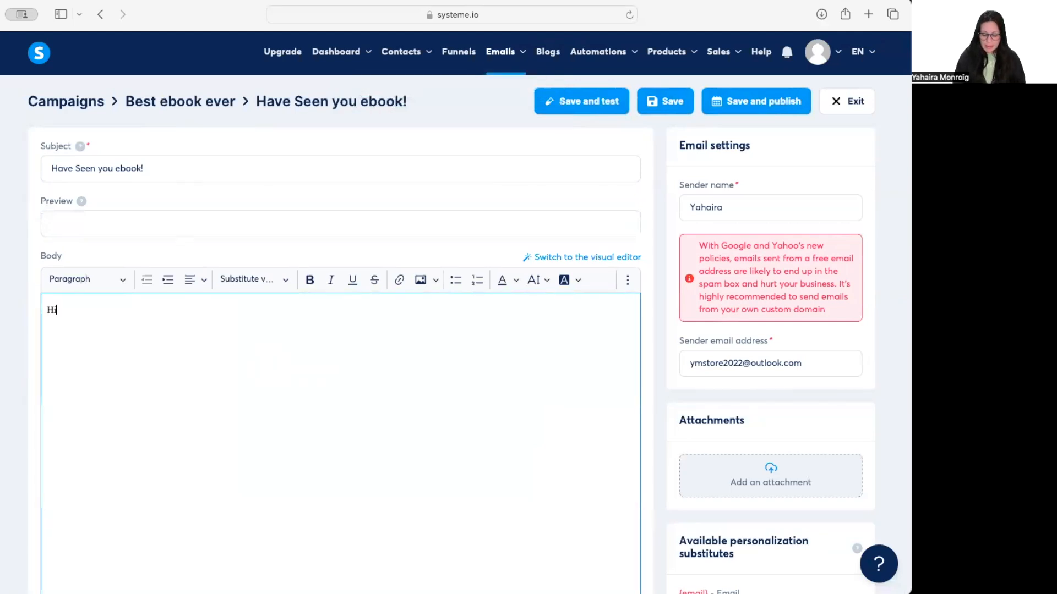
click(266, 279)
click(245, 325)
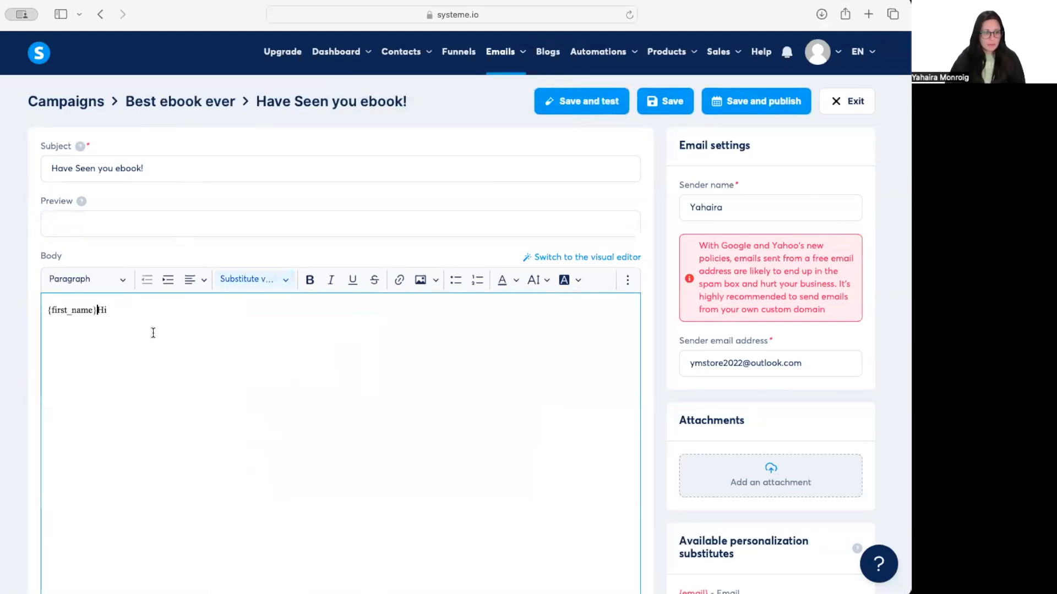
key(BackSpace)
key(BackSpace)
key(BackSpace)
key(BackSpace)
key(BackSpace)
key(BackSpace)
key(BackSpace)
key(BackSpace)
key(BackSpace)
key(BackSpace)
key(BackSpace)
key(BackSpace)
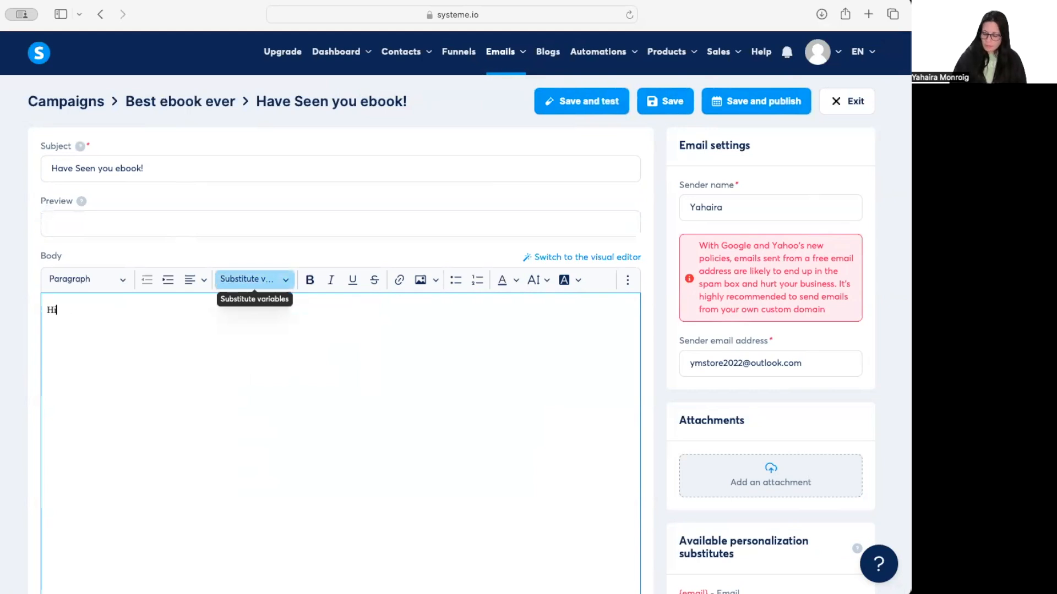
Insert the first-name substitute variable after "Hi" and end the greeting with a comma.
click(240, 278)
click(255, 334)
text(,)
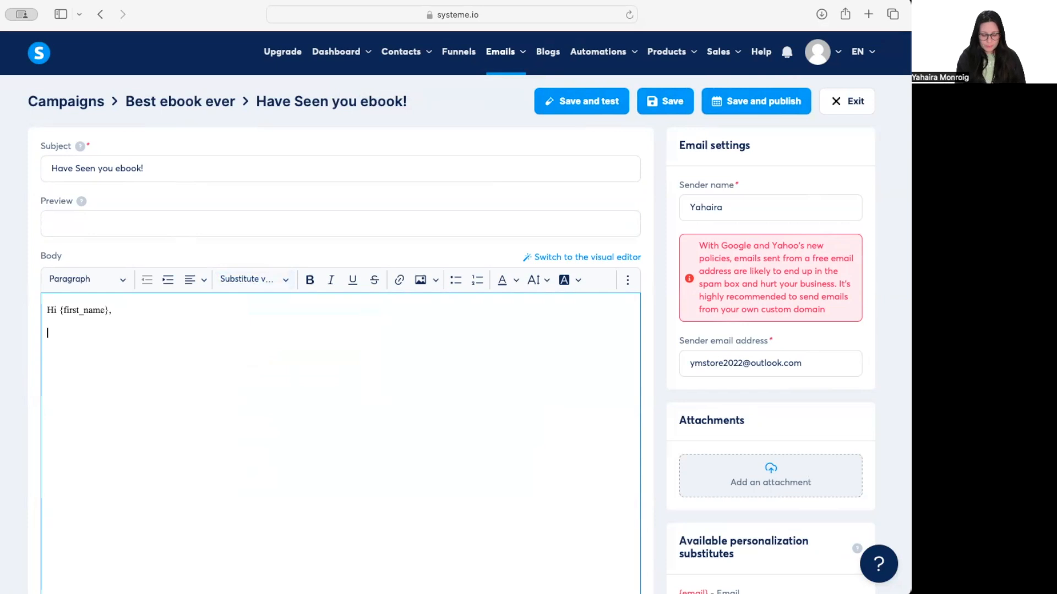
Write "I hope that you are enjoying your ebook." on a new line of the email body, correcting the spelling of "enjoying".
key(Return)
text(I hope)
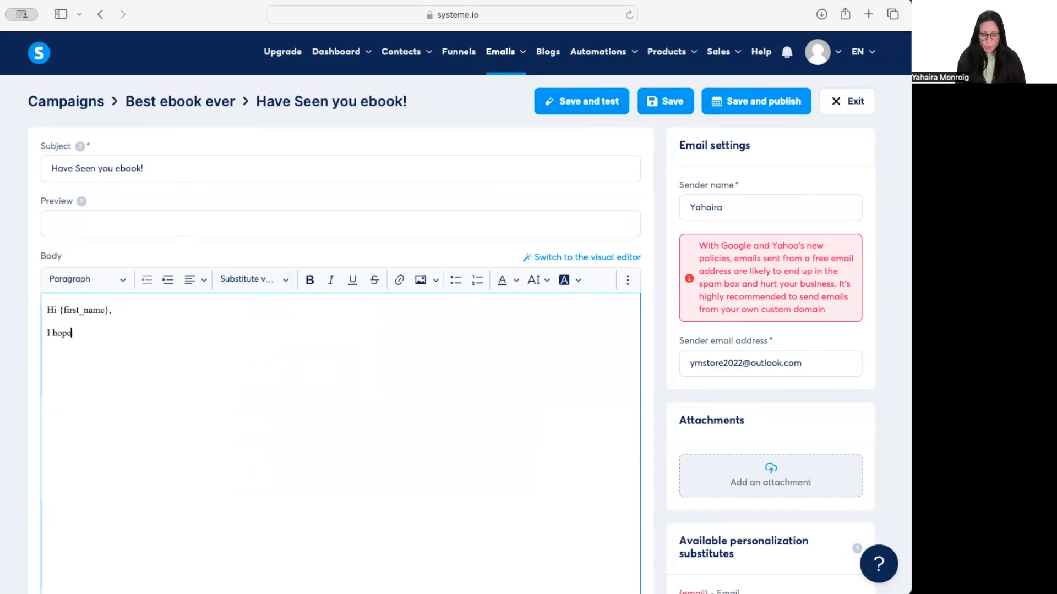
text( that you are e)
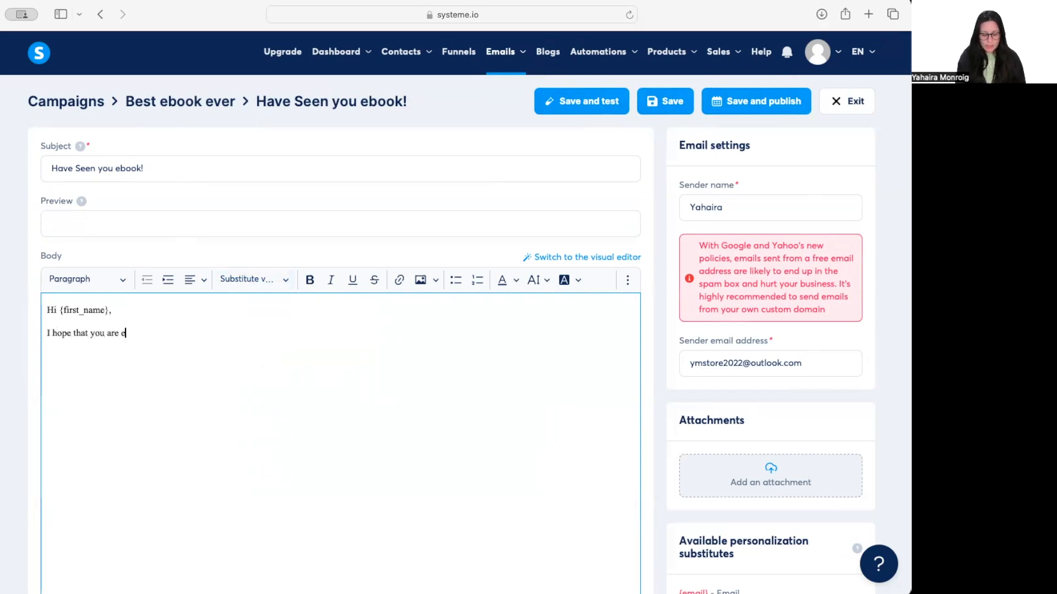
text(njouying )
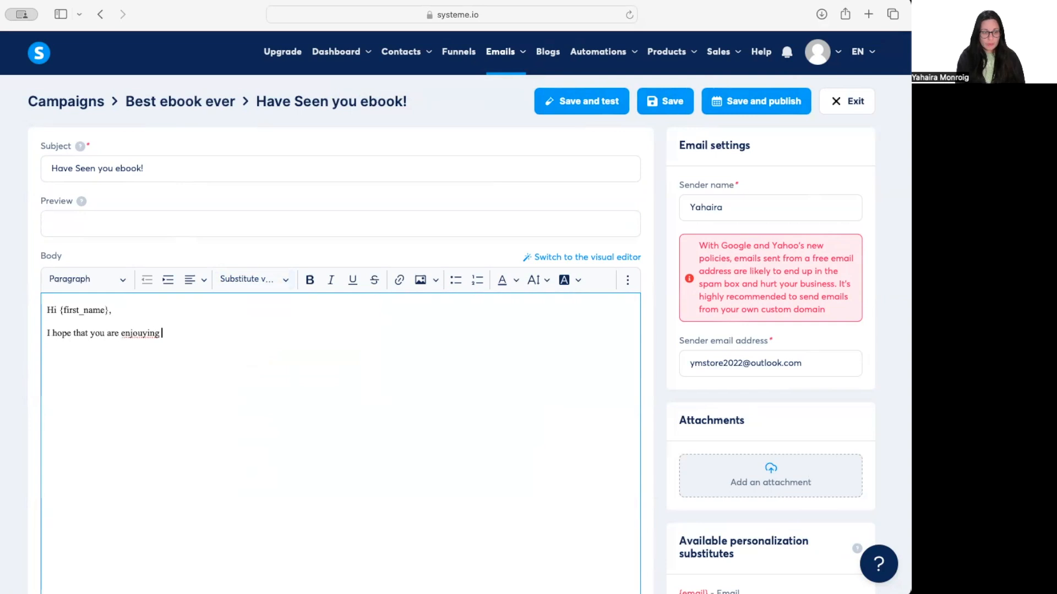
text(you)
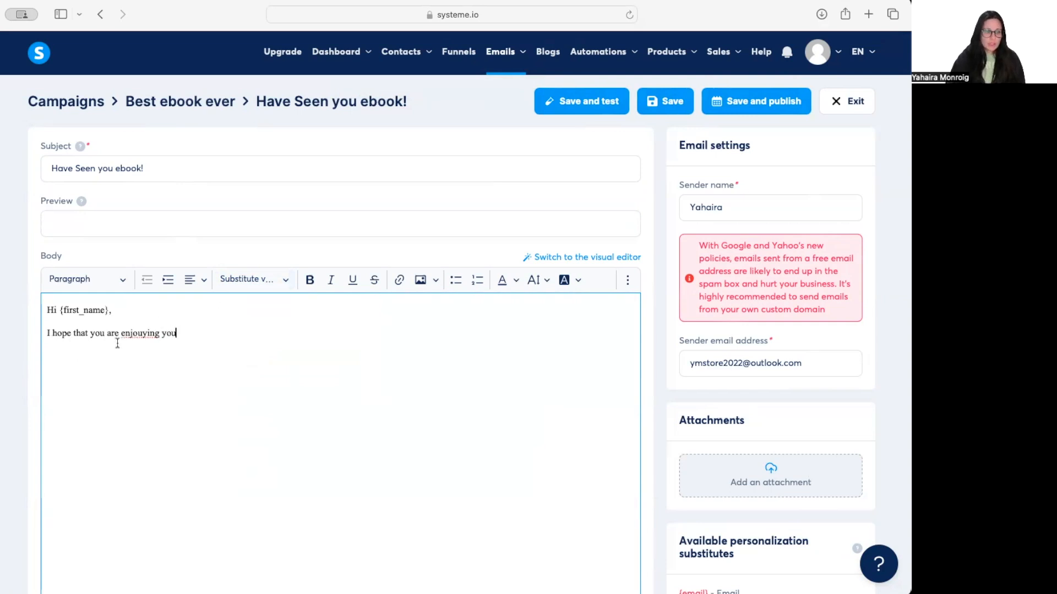
right_click(134, 333)
click(153, 283)
text(r ebook.)
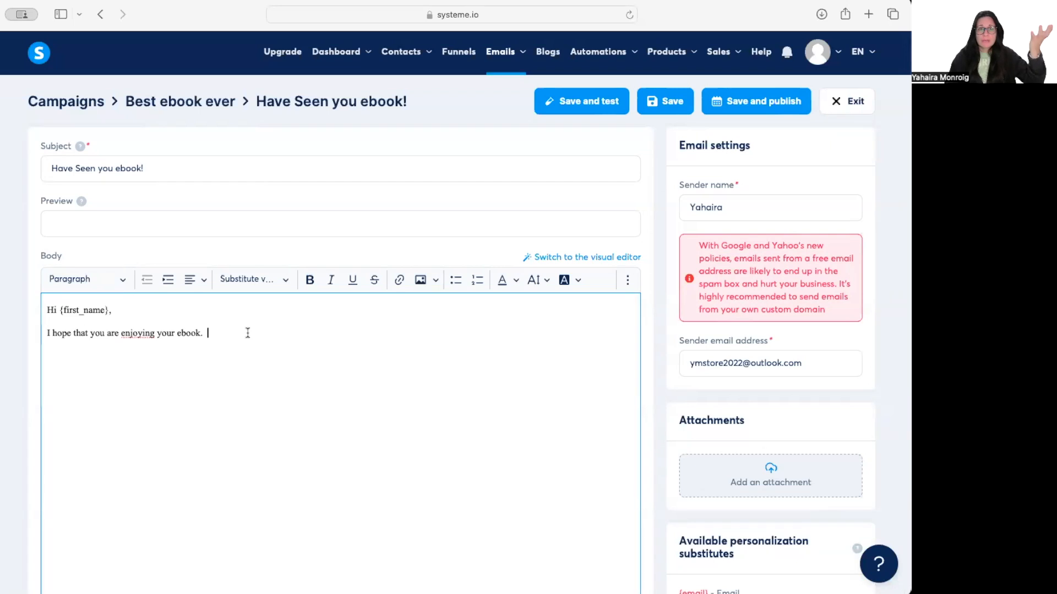
scroll(427, 407, down, 5)
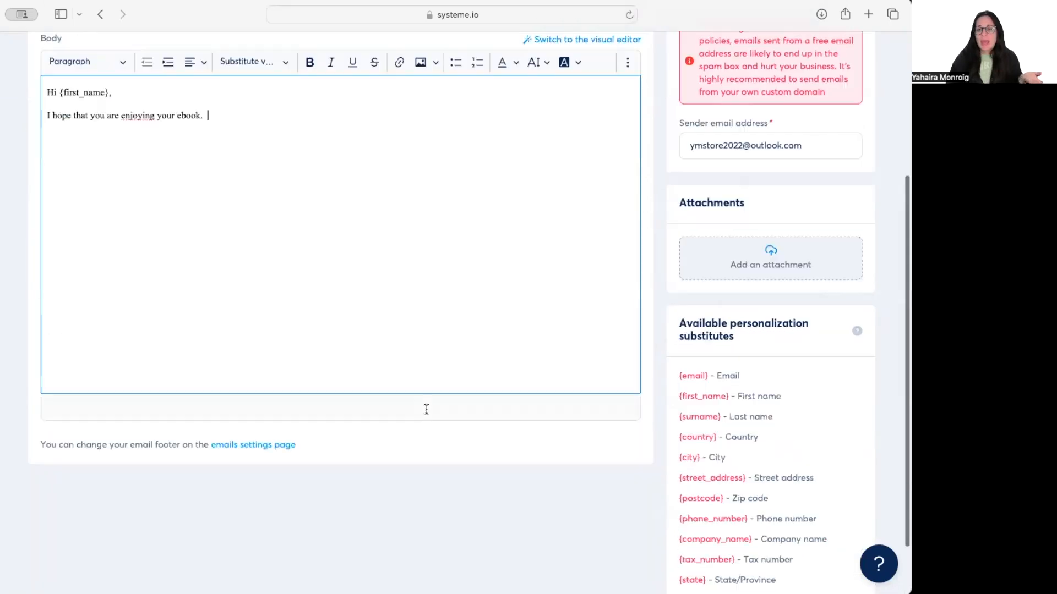
scroll(477, 359, up, 5)
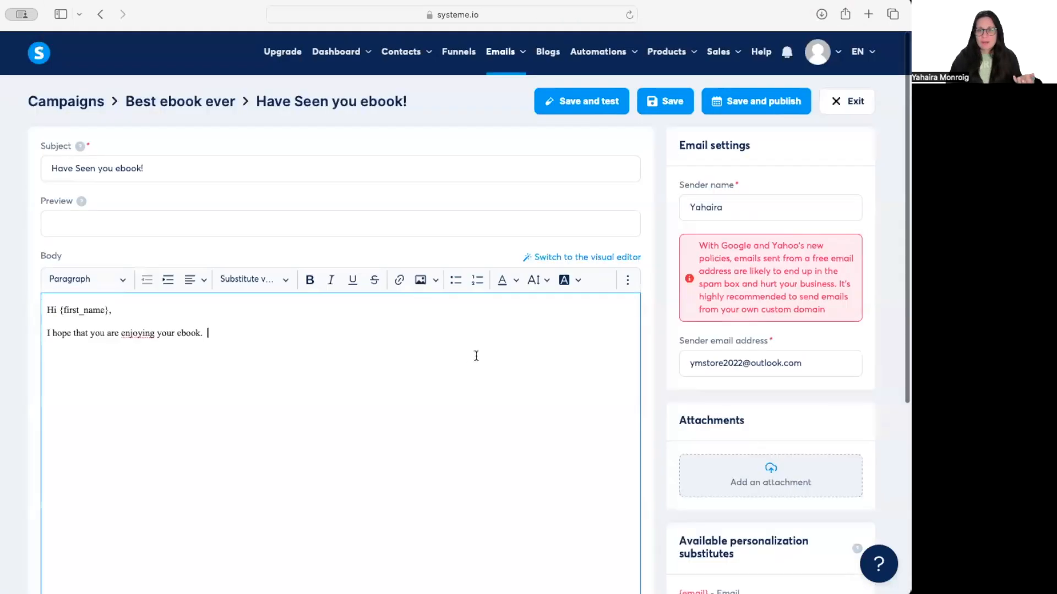
Save the second email, and activate the "Here is your ebook" campaign email with a delay of 0 days.
click(666, 101)
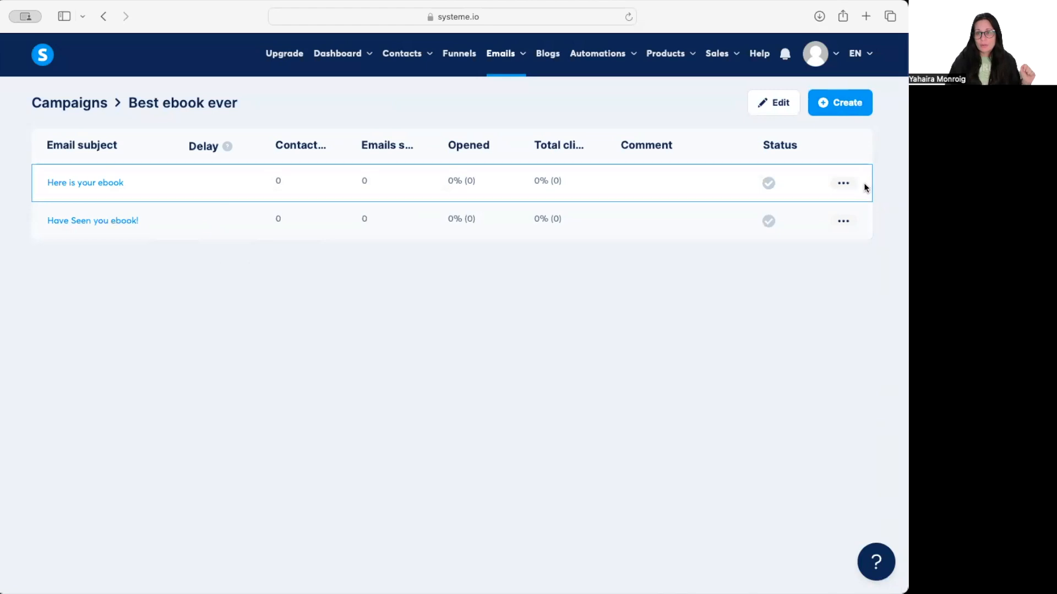
click(843, 183)
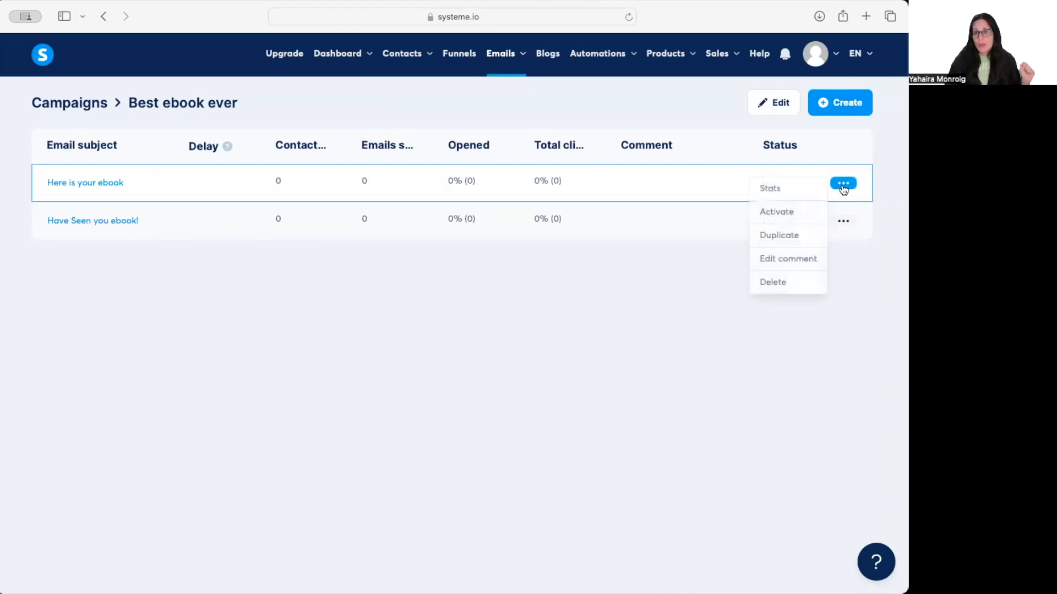
click(786, 212)
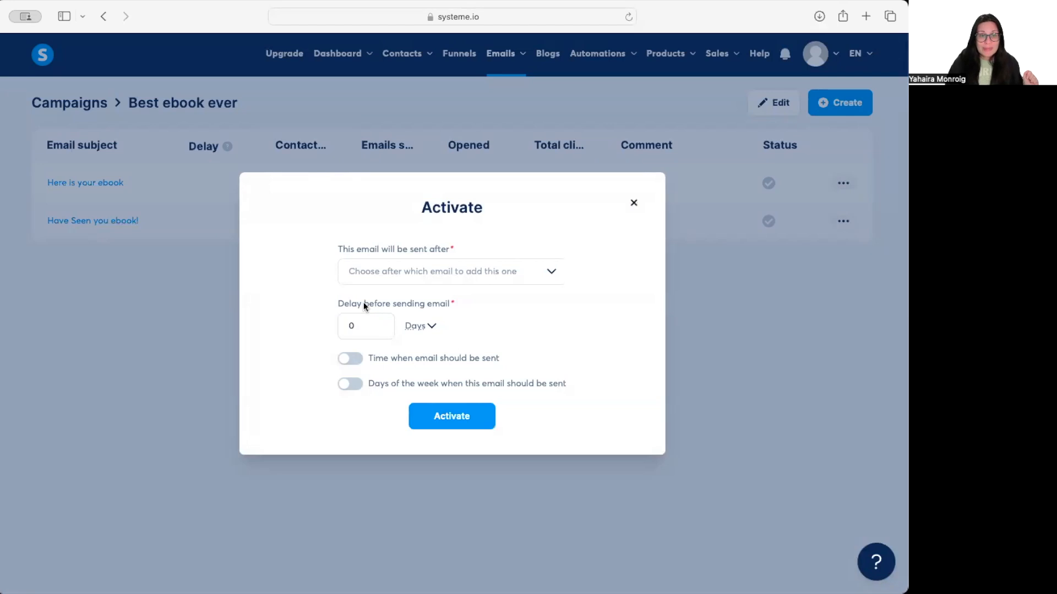
click(472, 424)
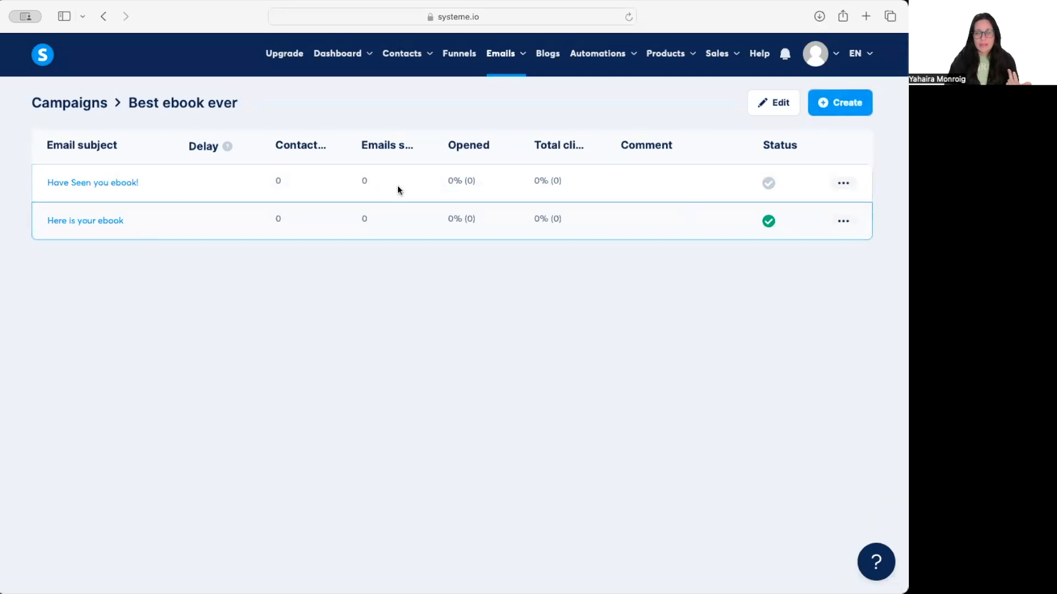
Activate the "Have Seen you ebook!" campaign email with a delay of 3 days before sending.
click(843, 183)
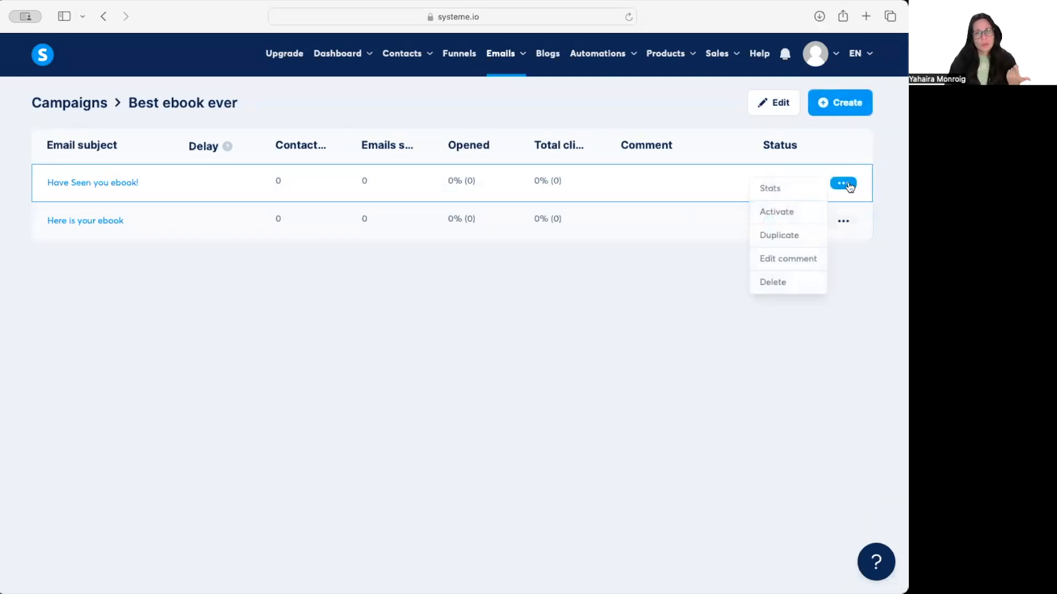
click(777, 212)
double_click(365, 327)
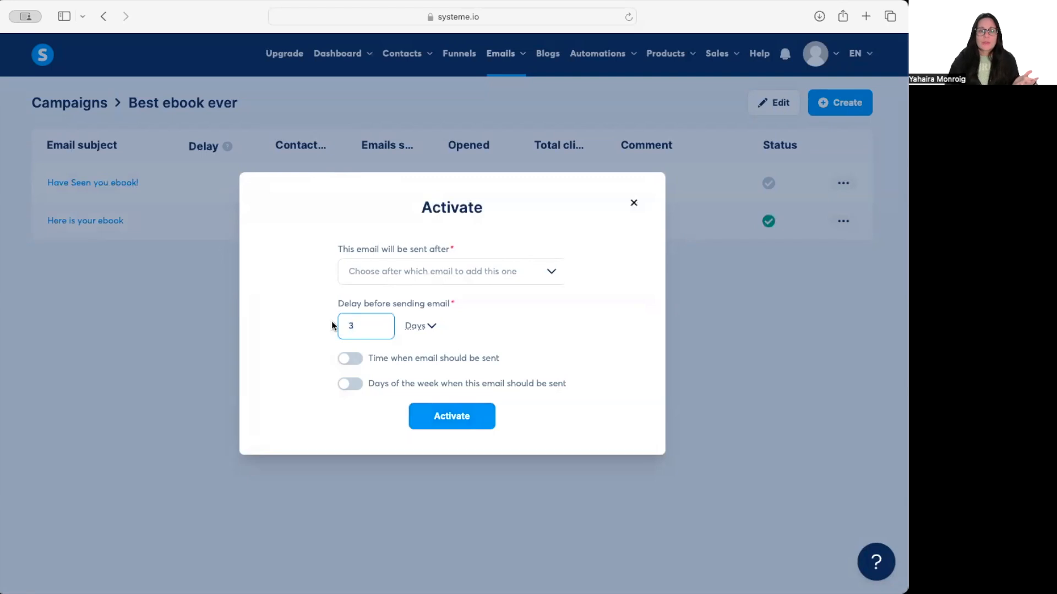
click(460, 417)
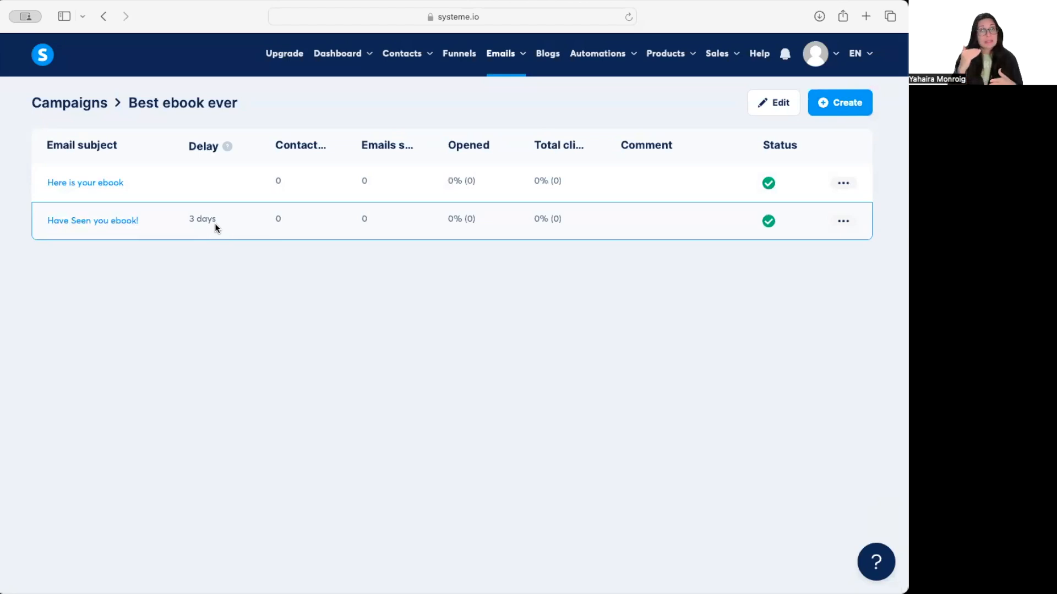
click(62, 110)
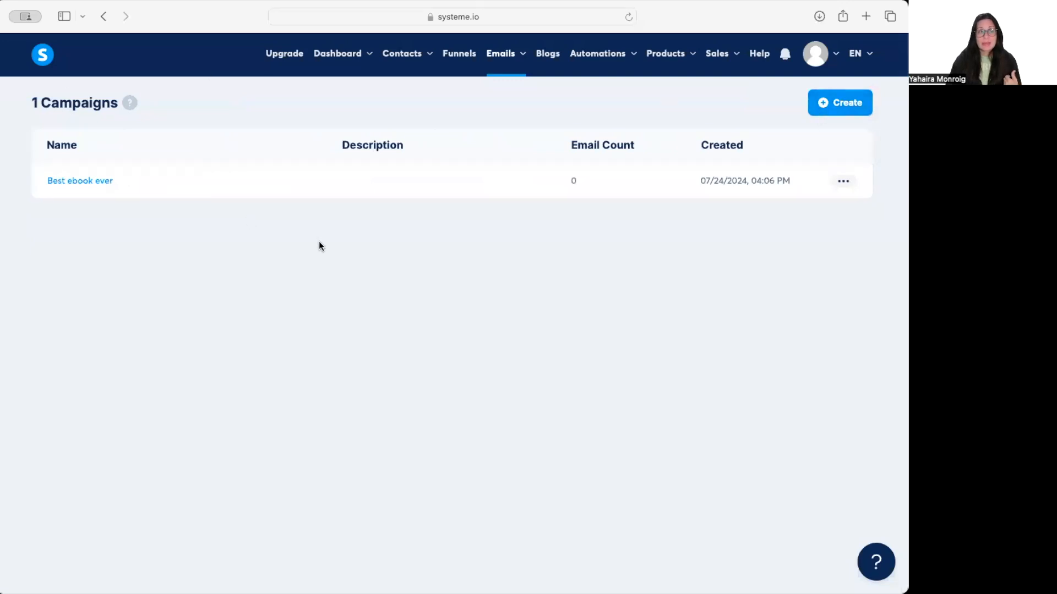
click(842, 104)
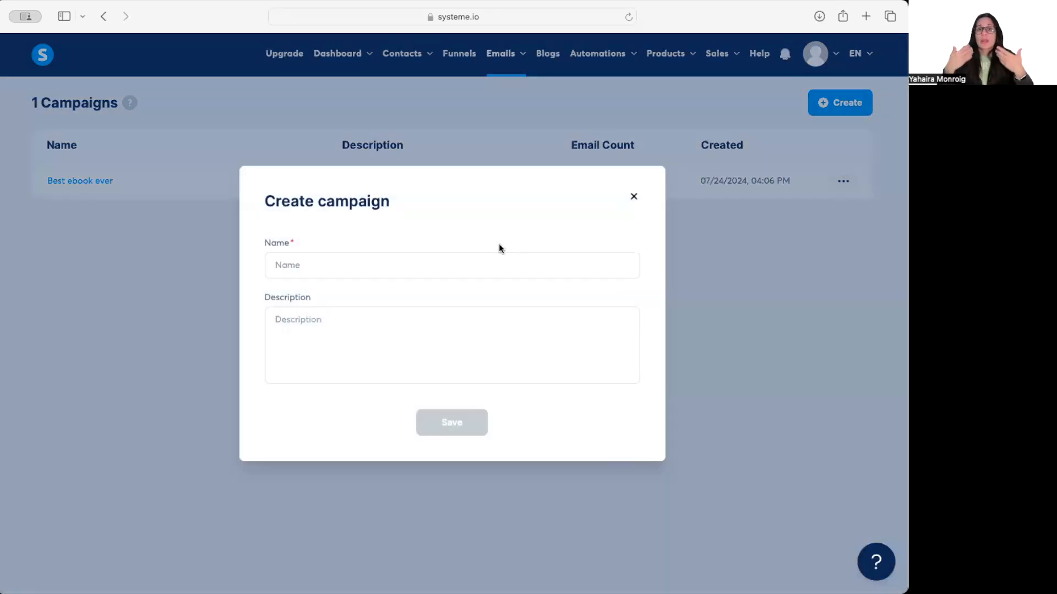
click(631, 199)
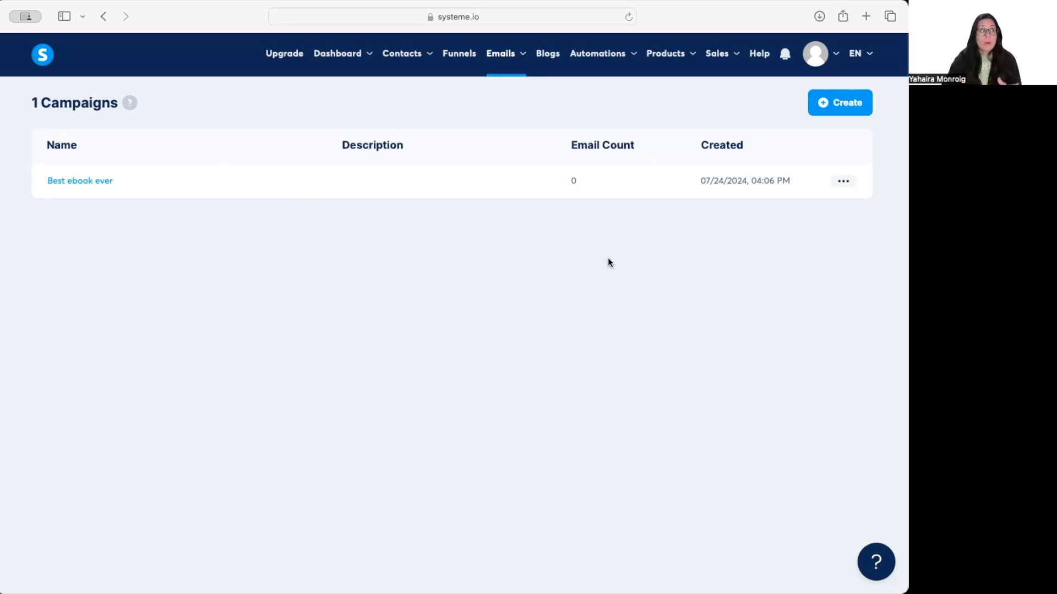
Open the automation rules of the squeeze page in the "Best E-book Ever" funnel.
click(464, 57)
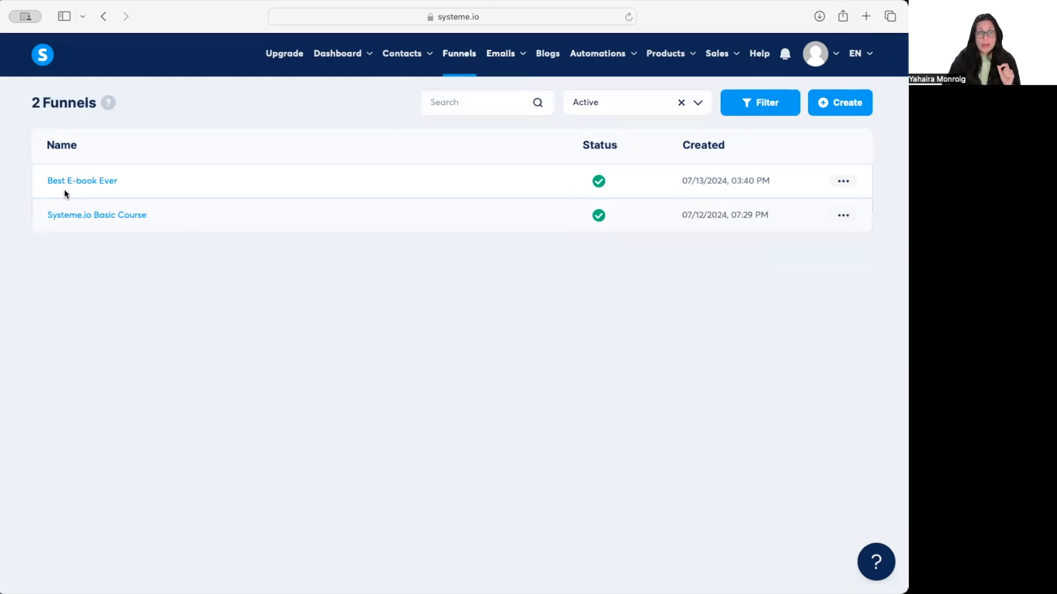
click(79, 183)
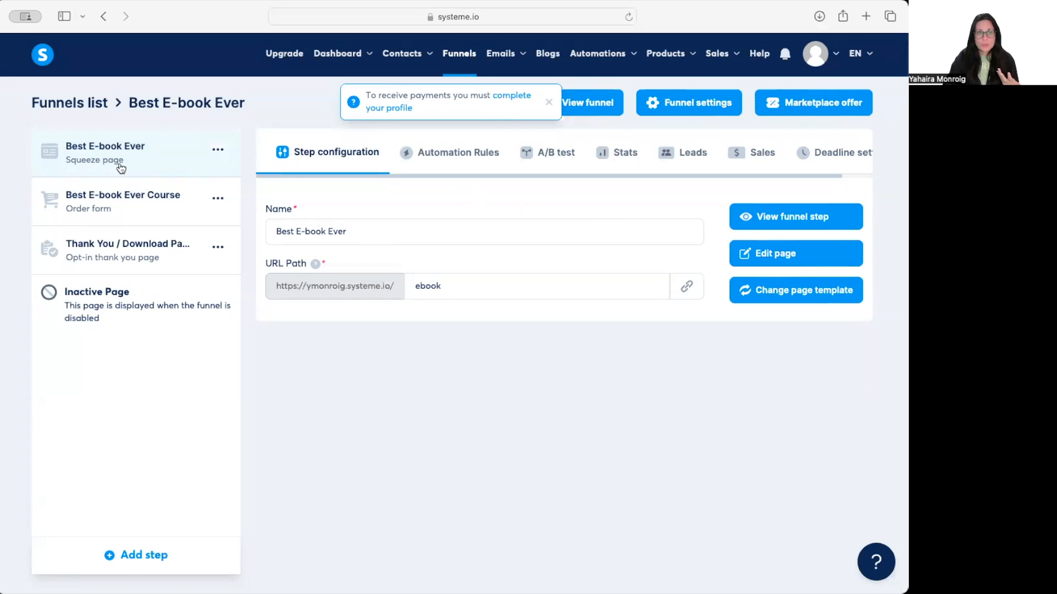
click(549, 103)
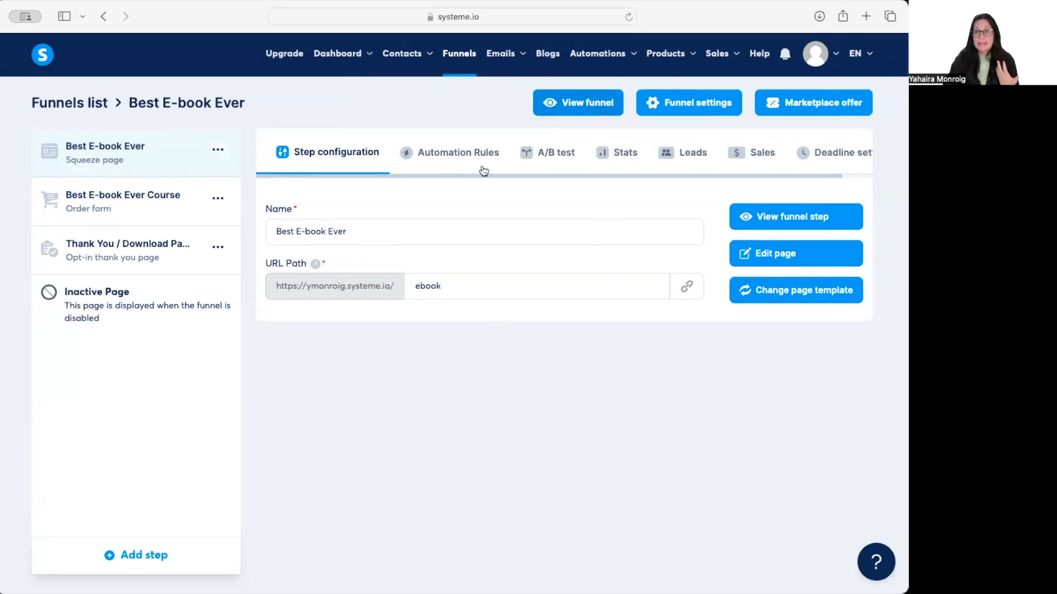
click(457, 158)
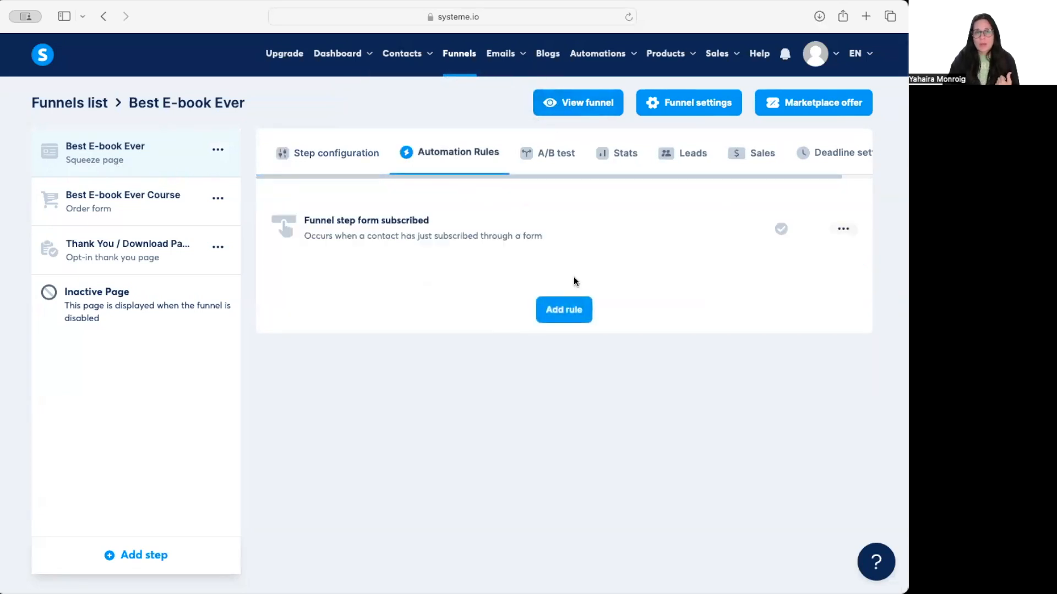
Add a "Subscribe to campaign" action for the "Best ebook ever" campaign to the "Funnel step form subscribed" rule and save the rule.
click(499, 241)
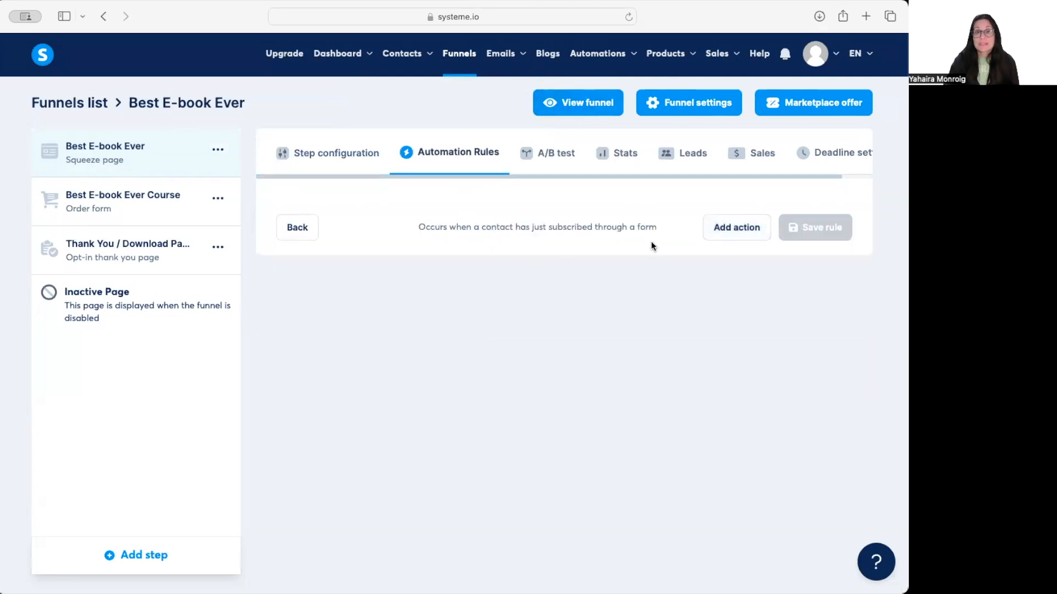
click(730, 234)
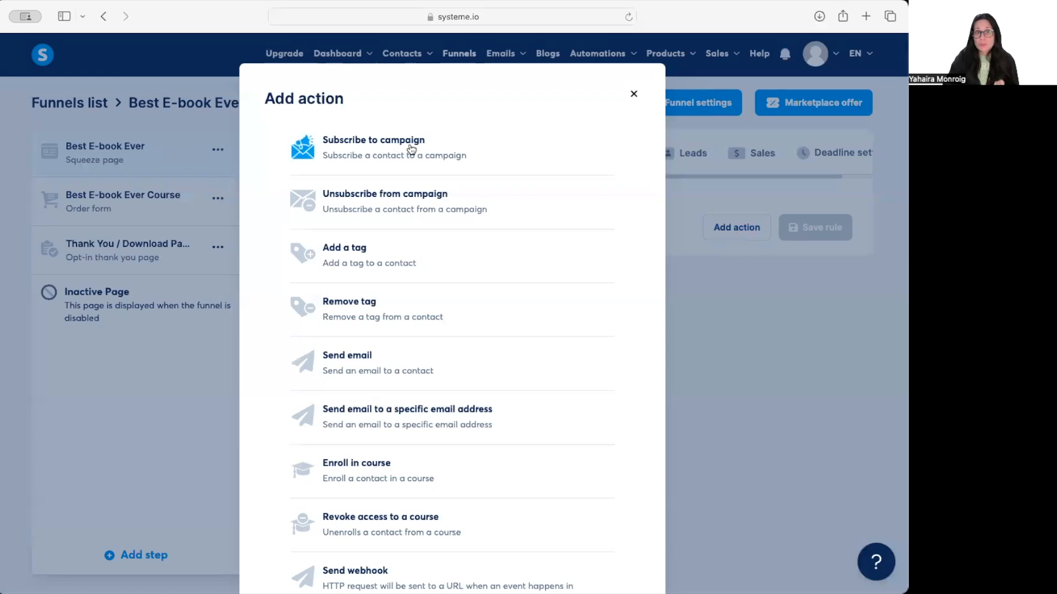
click(411, 149)
click(841, 286)
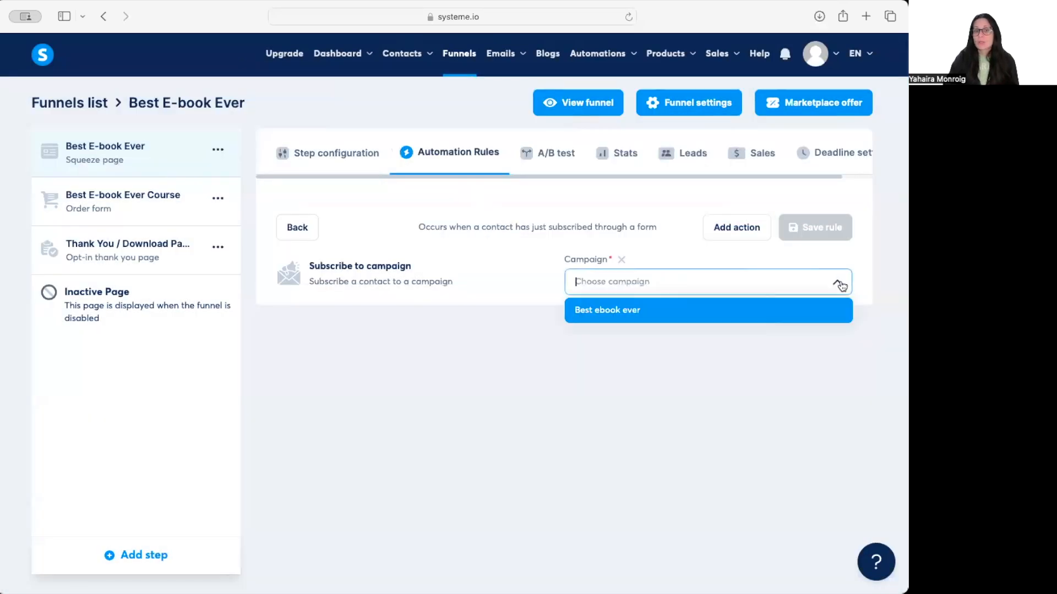
click(708, 307)
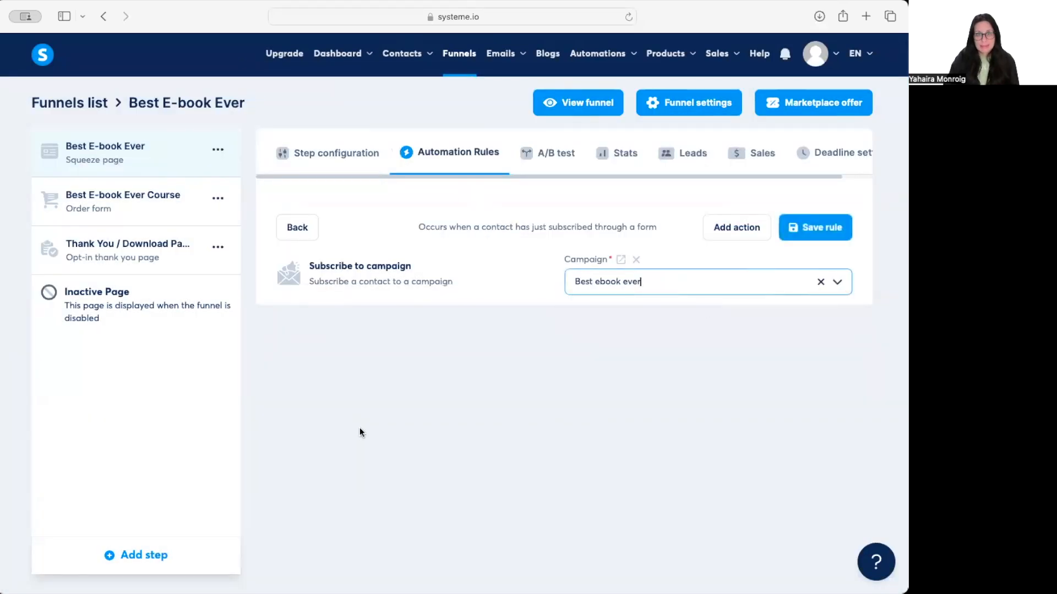
click(838, 241)
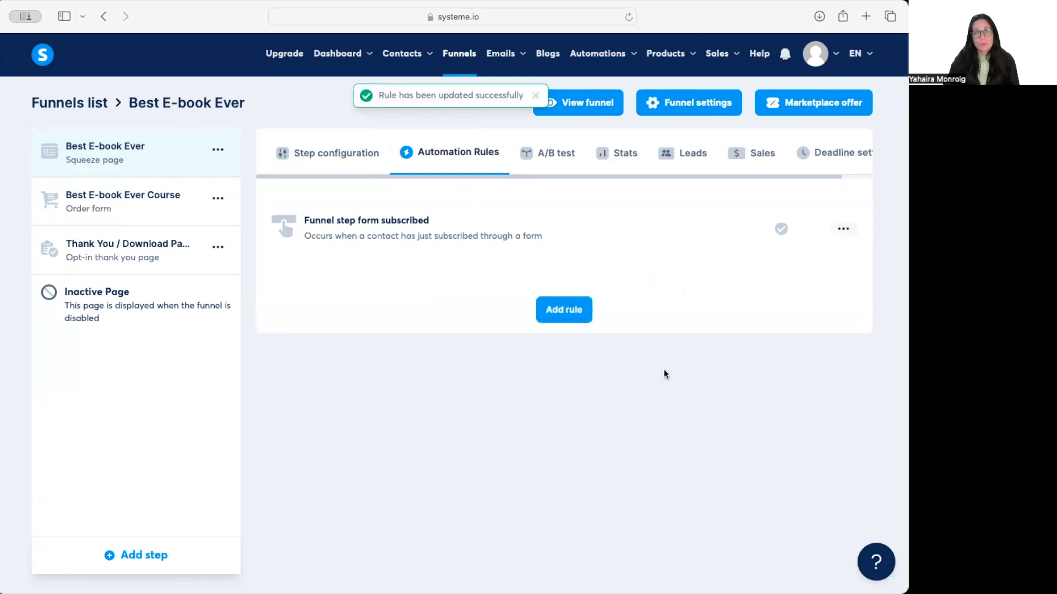